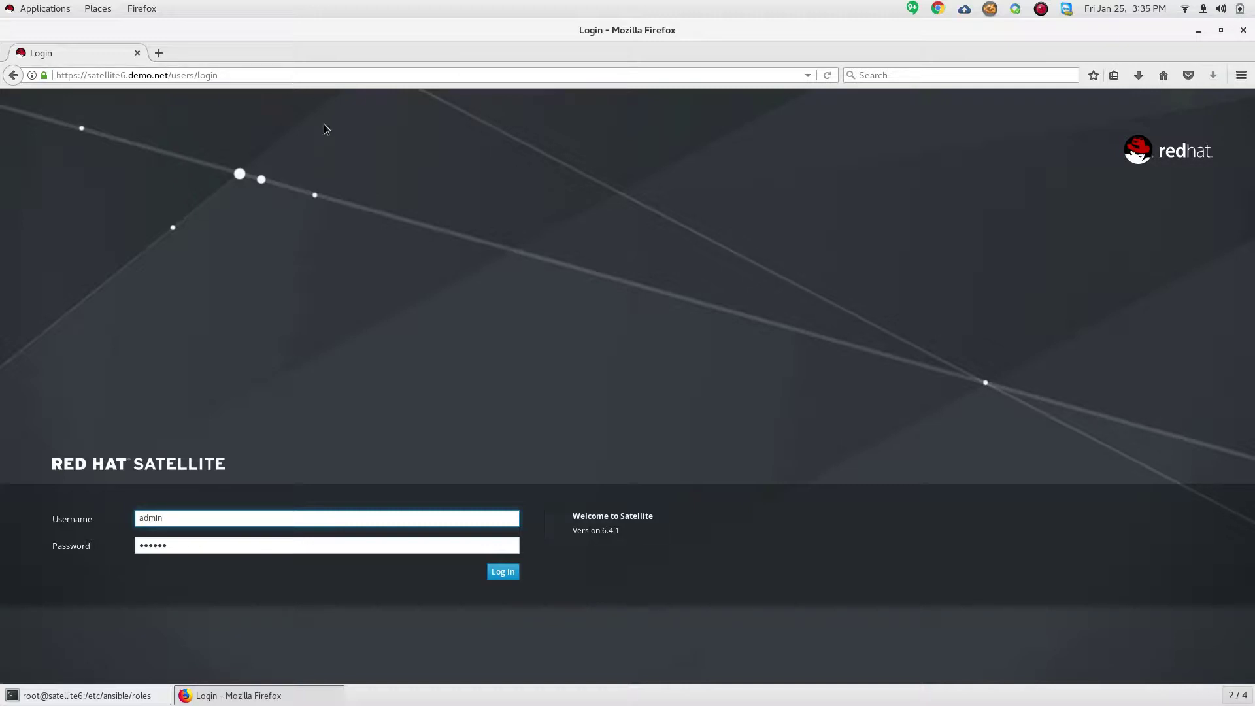
# Switch to the terminal, print the working directory and list the Ansible roles there, including a detailed time-sorted listing with hidden entries
pyautogui.hotkey('alt', 'Tab')
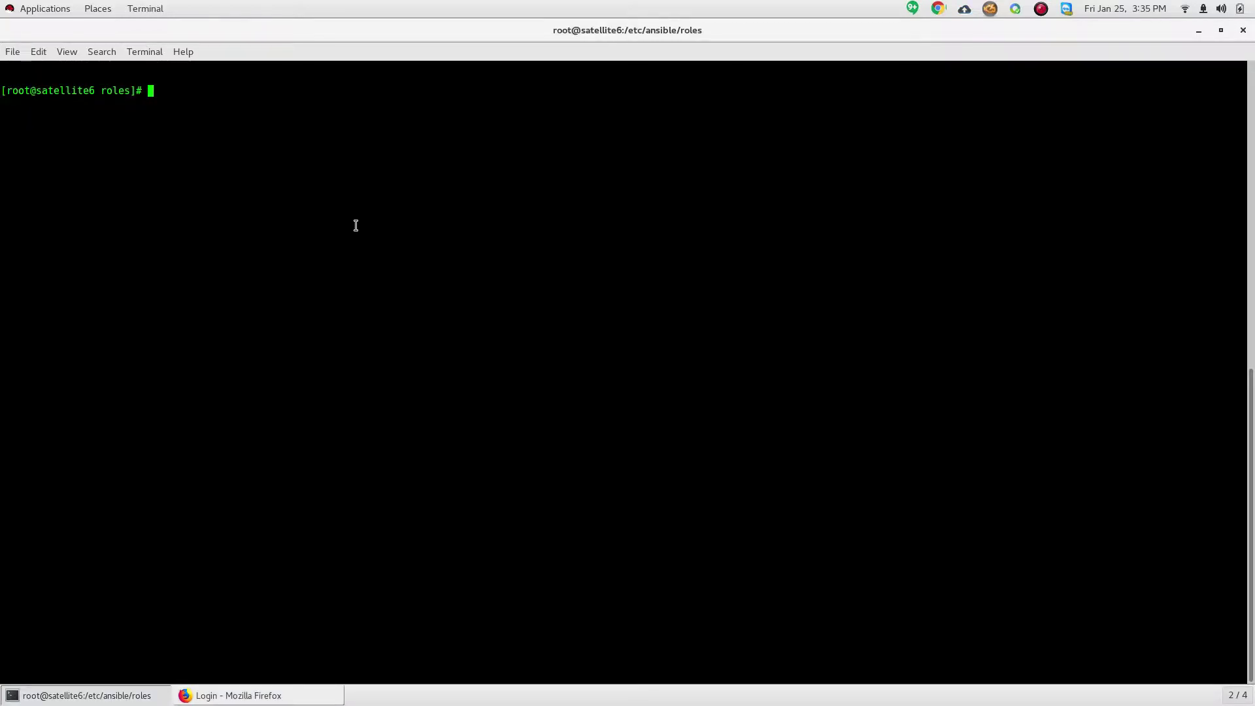
pyautogui.write('pwd')
pyautogui.press('Return')
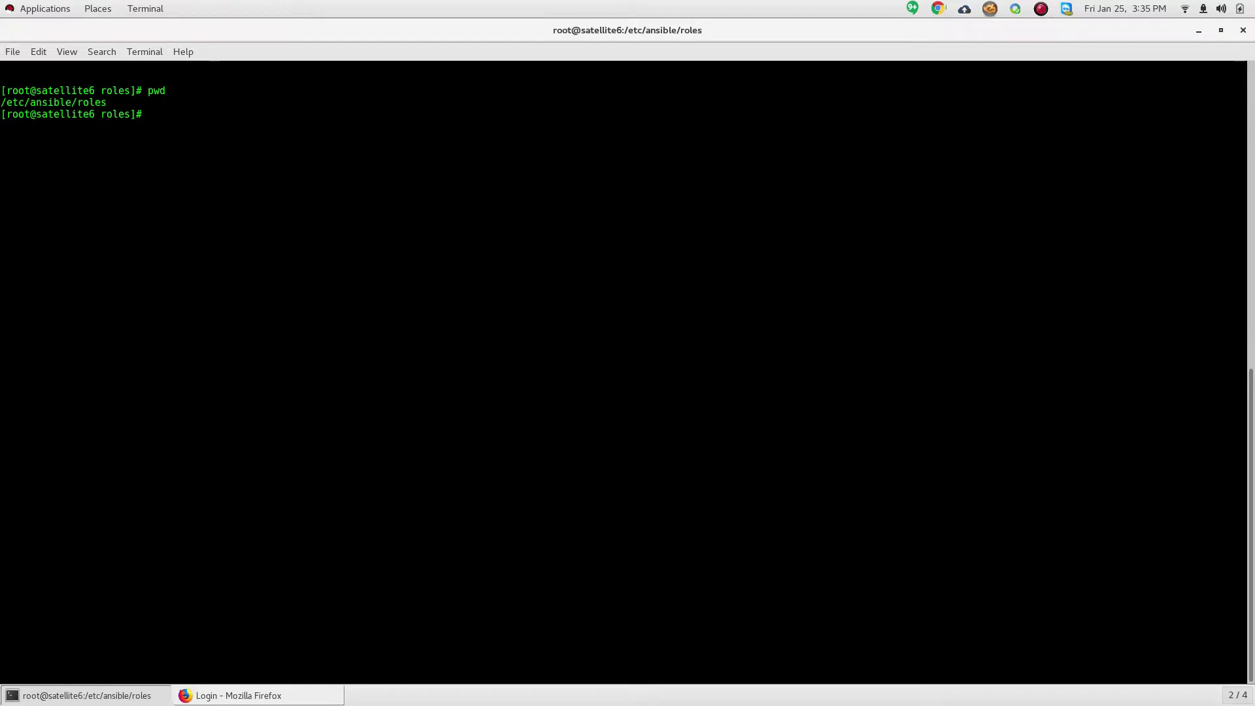
pyautogui.write('cd')
pyautogui.press('BackSpace')
pyautogui.press('BackSpace')
pyautogui.write('ls')
pyautogui.press('Return')
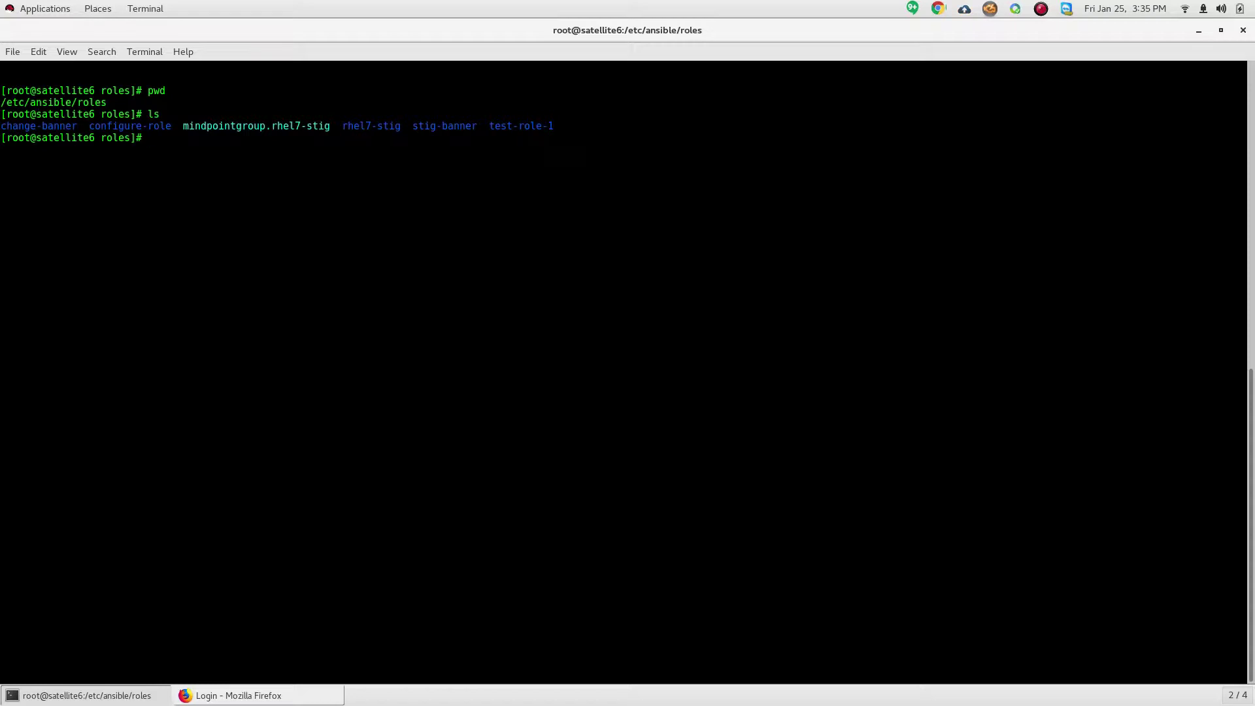
pyautogui.write('ls -latr')
pyautogui.press('Return')
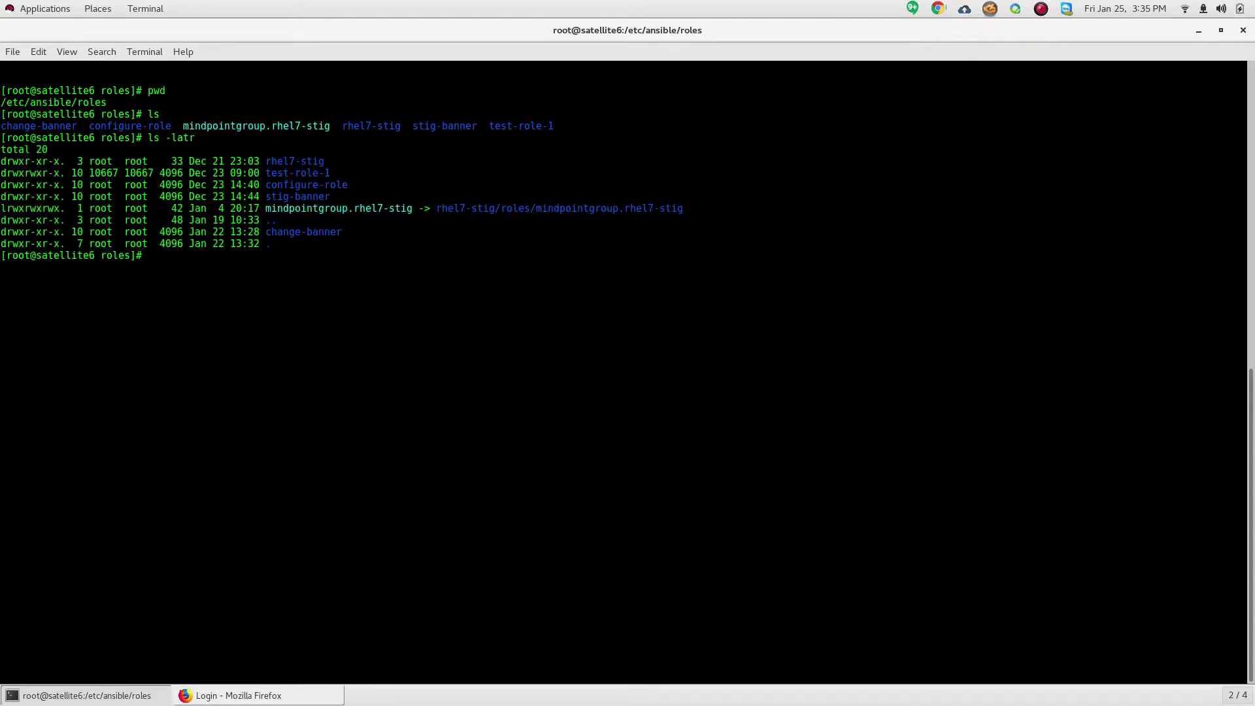
# Change into the change-banner role directory and list its contents
pyautogui.write('cd change-banner')
pyautogui.press('Return')
pyautogui.write('ls')
pyautogui.press('Return')
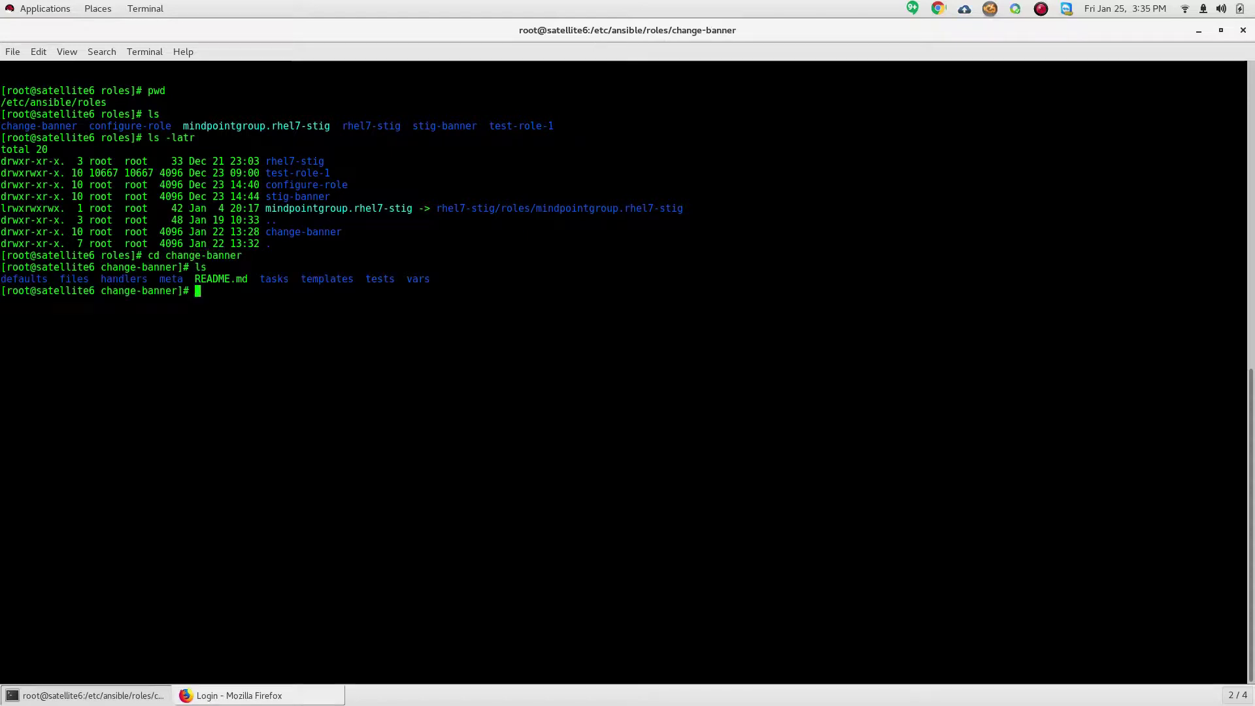
# Change into the role's tasks directory and list its files
pyautogui.write('cd taks')
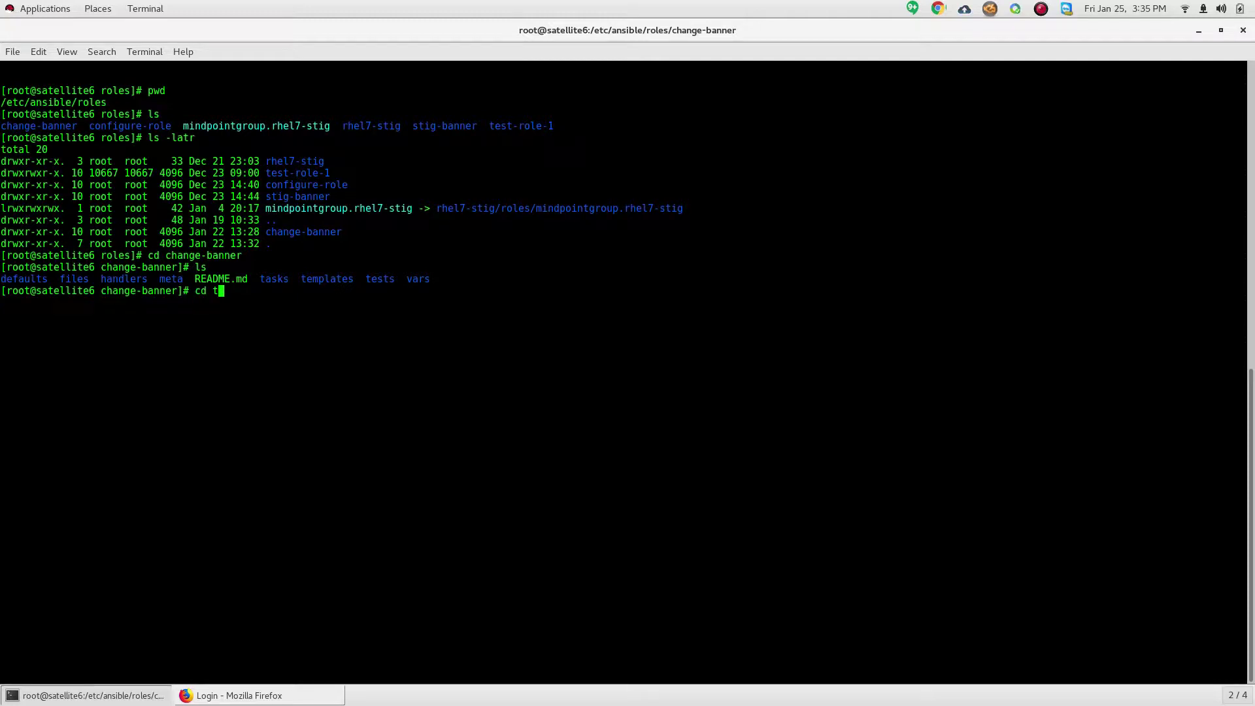
pyautogui.press('BackSpace')
pyautogui.press('BackSpace')
pyautogui.write('sks')
pyautogui.press('Return')
pyautogui.write('ls')
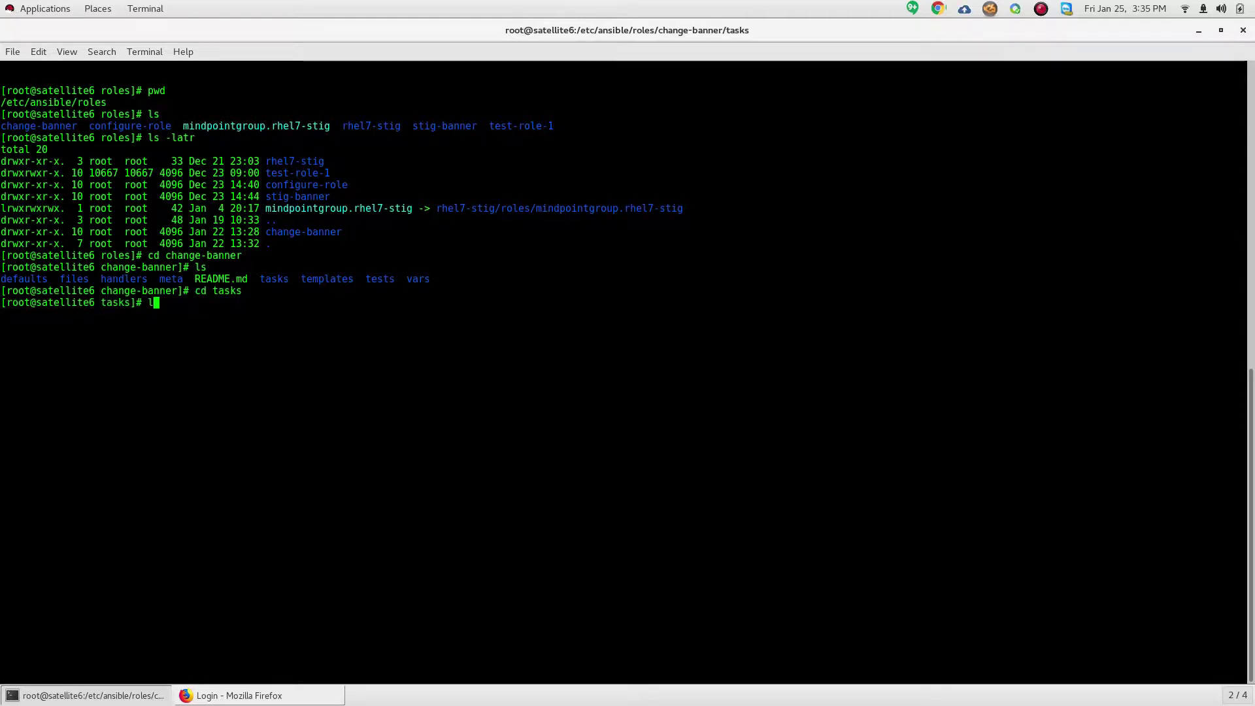
pyautogui.press('Return')
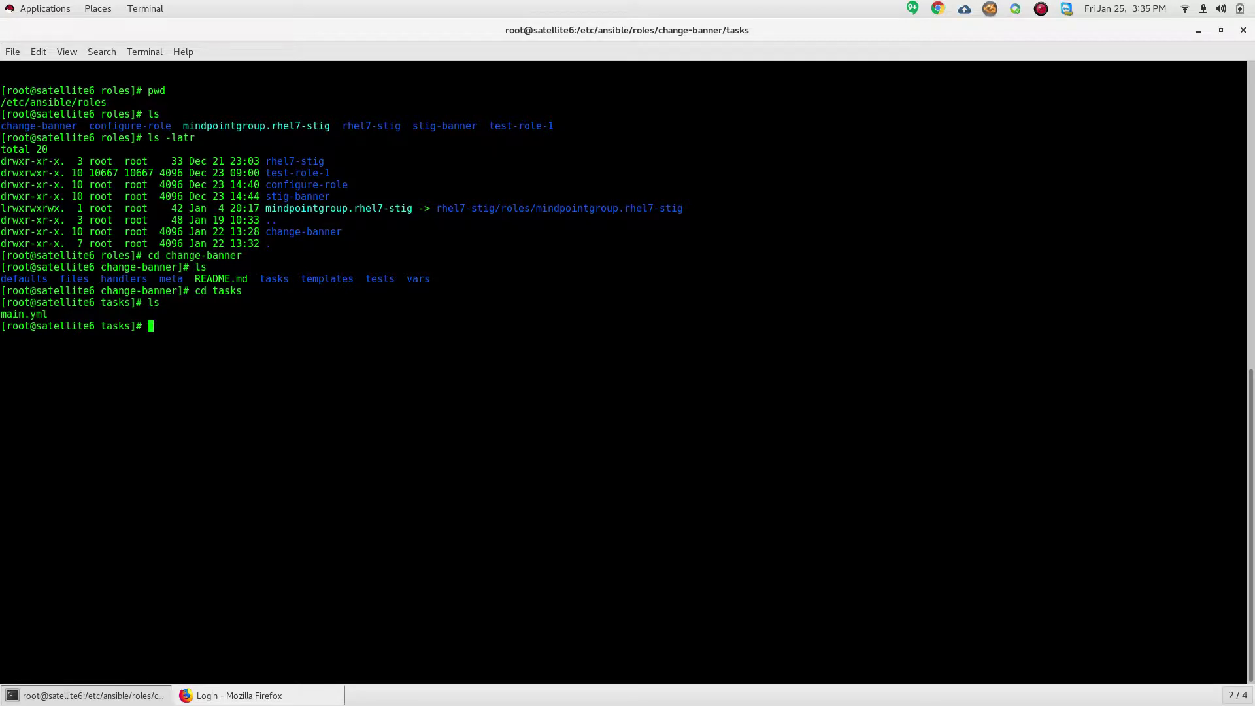
# Go to the role's sibling templates directory, list its files and display the contents of the issue template
pyautogui.write('cd ../templates')
pyautogui.press('Return')
pyautogui.write('ls')
pyautogui.press('Return')
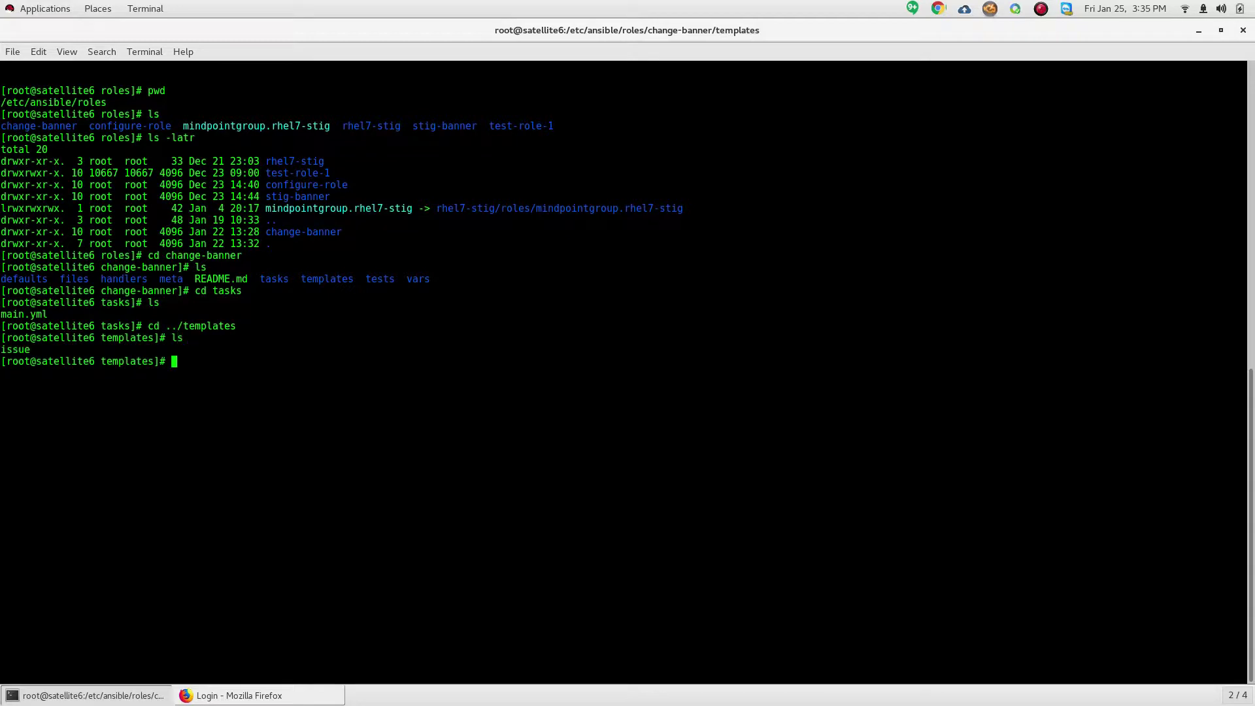
pyautogui.write('cat issue')
pyautogui.press('Return')
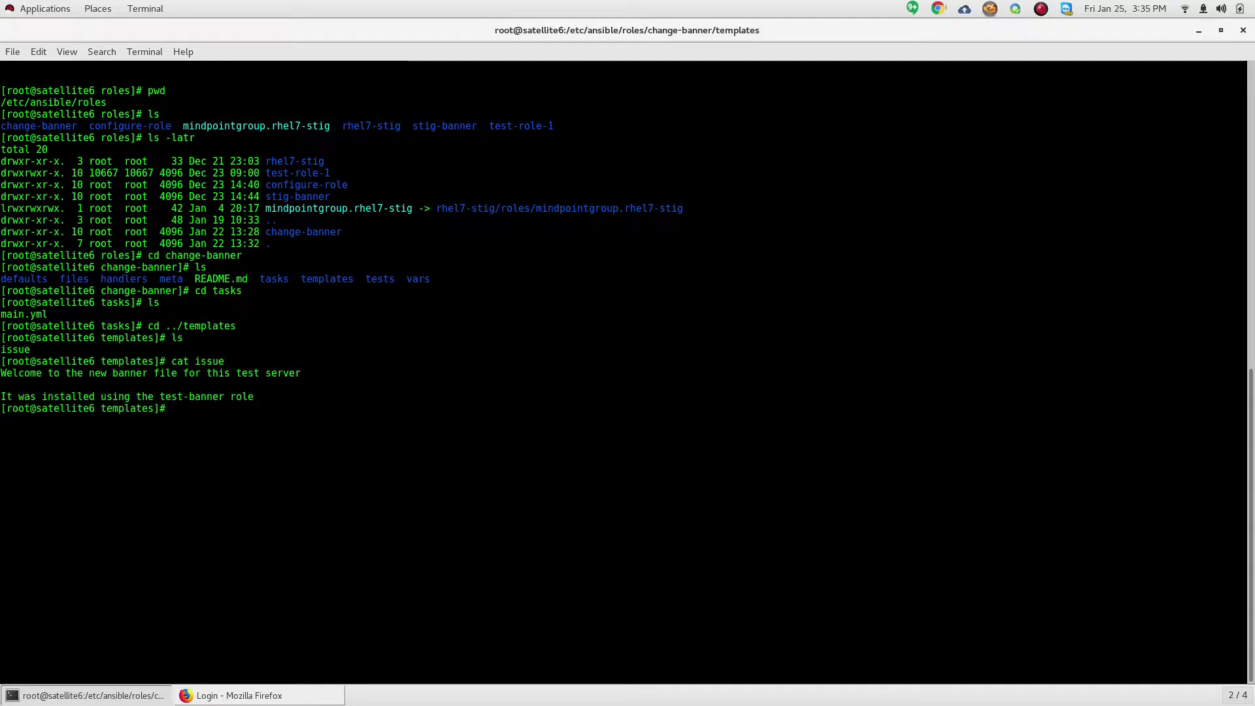
# Return to the role's tasks directory, list it in long format and display main.yml with more
pyautogui.write('cd ../tasks')
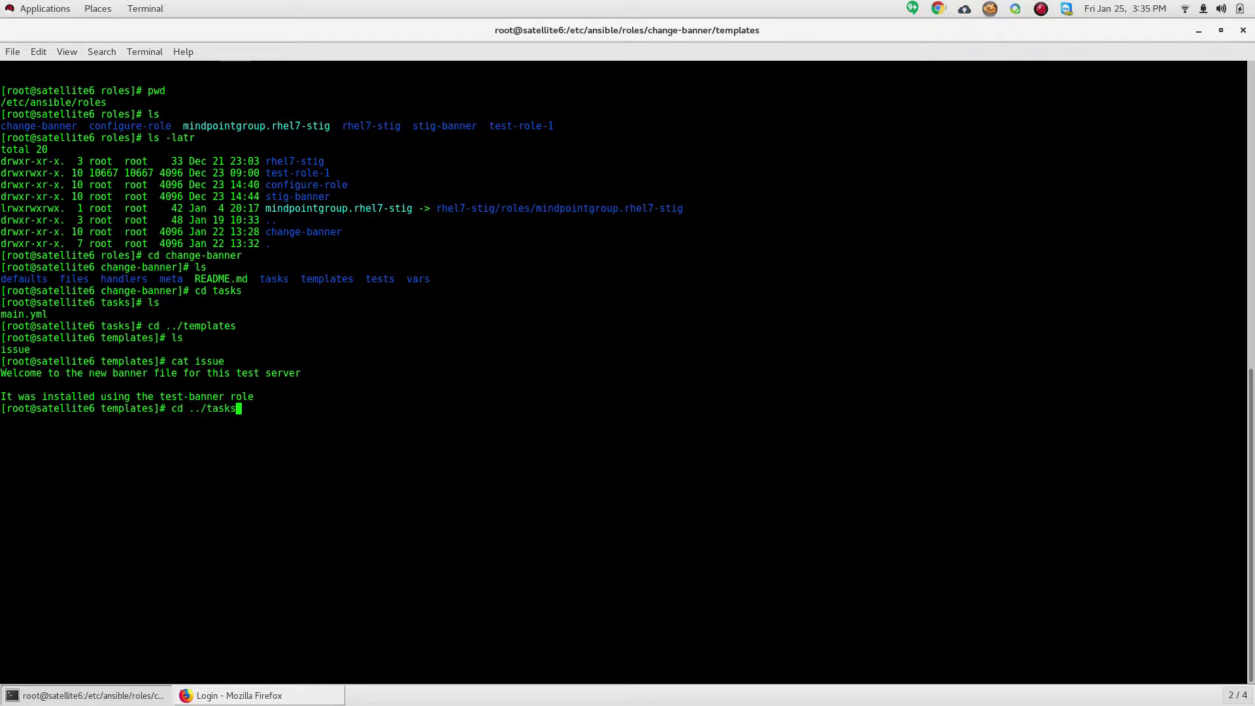
pyautogui.press('Return')
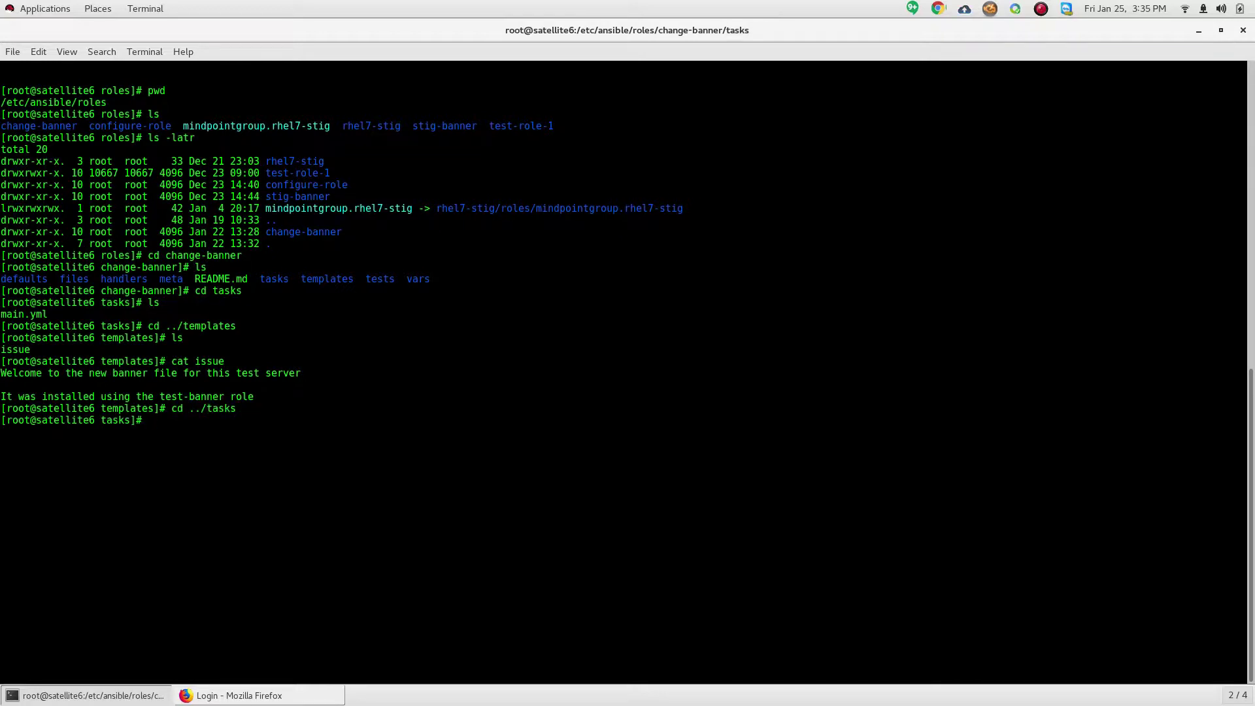
pyautogui.write('ls -l')
pyautogui.press('Return')
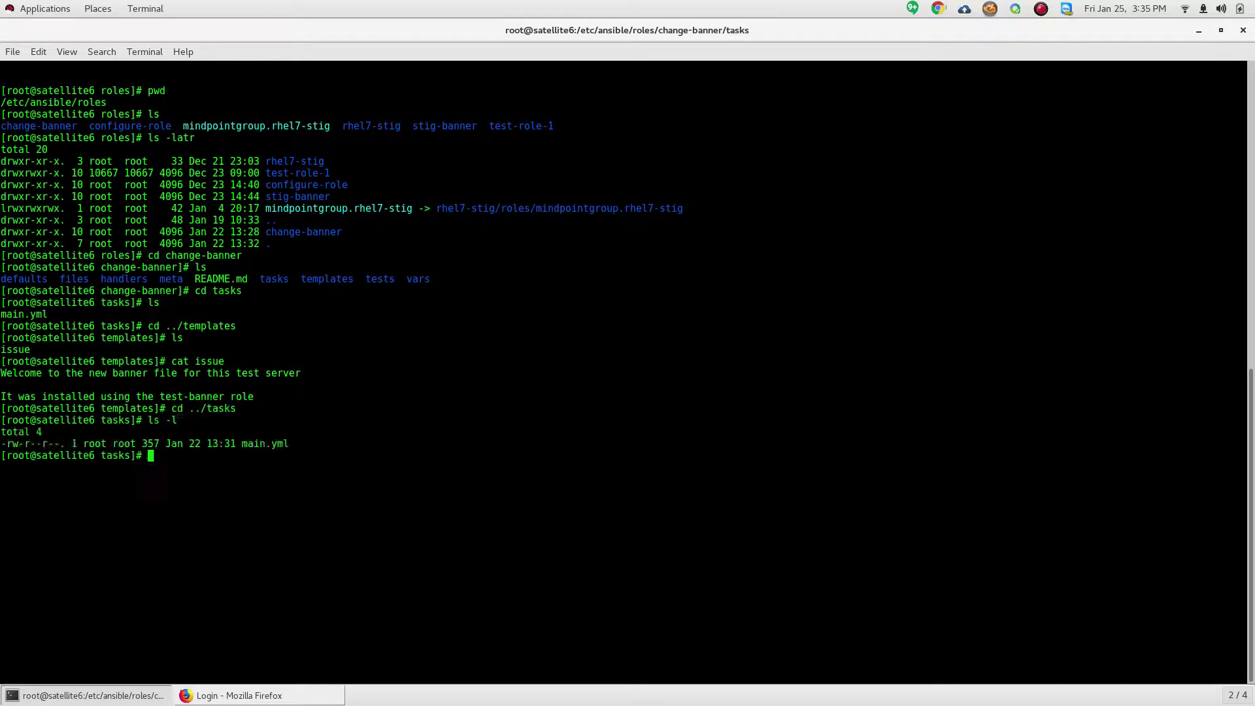
pyautogui.write('more main.yml')
pyautogui.press('Return')
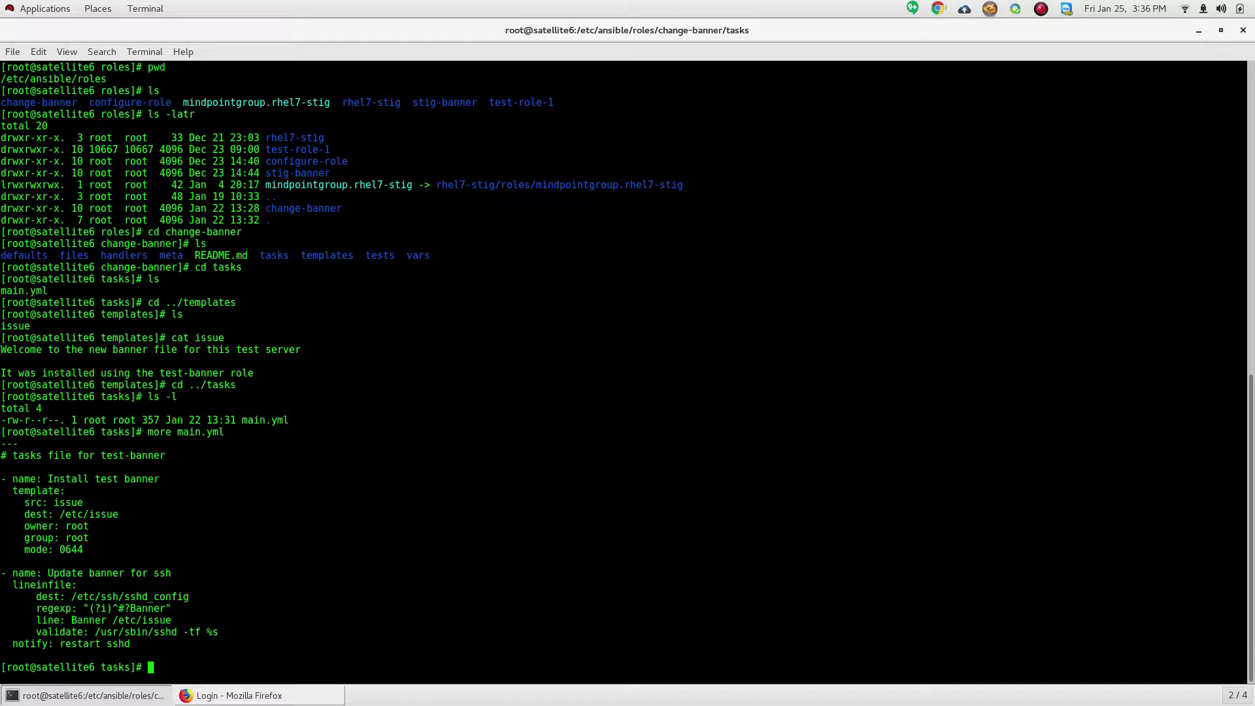
# Start an SSH login as root to ansible-test.demo.net to check for a banner, and abort at the password prompt
pyautogui.write('ssh -l root ansible-test.demo.net')
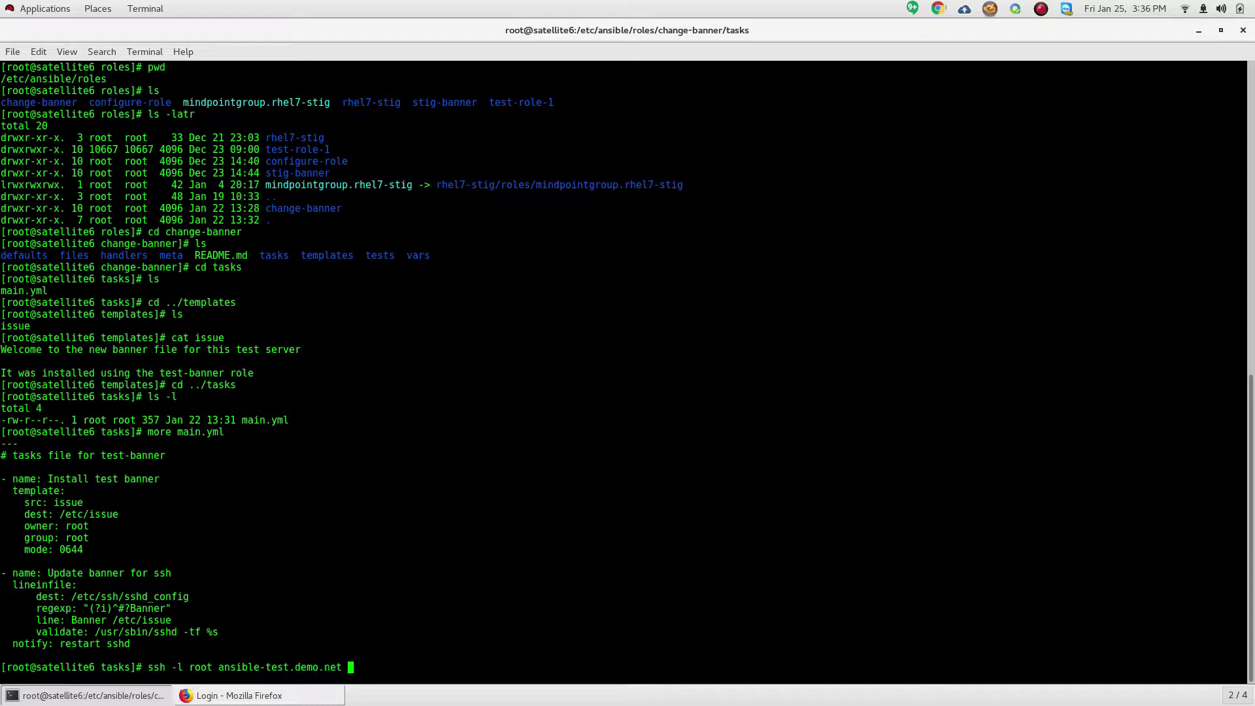
pyautogui.press('Return')
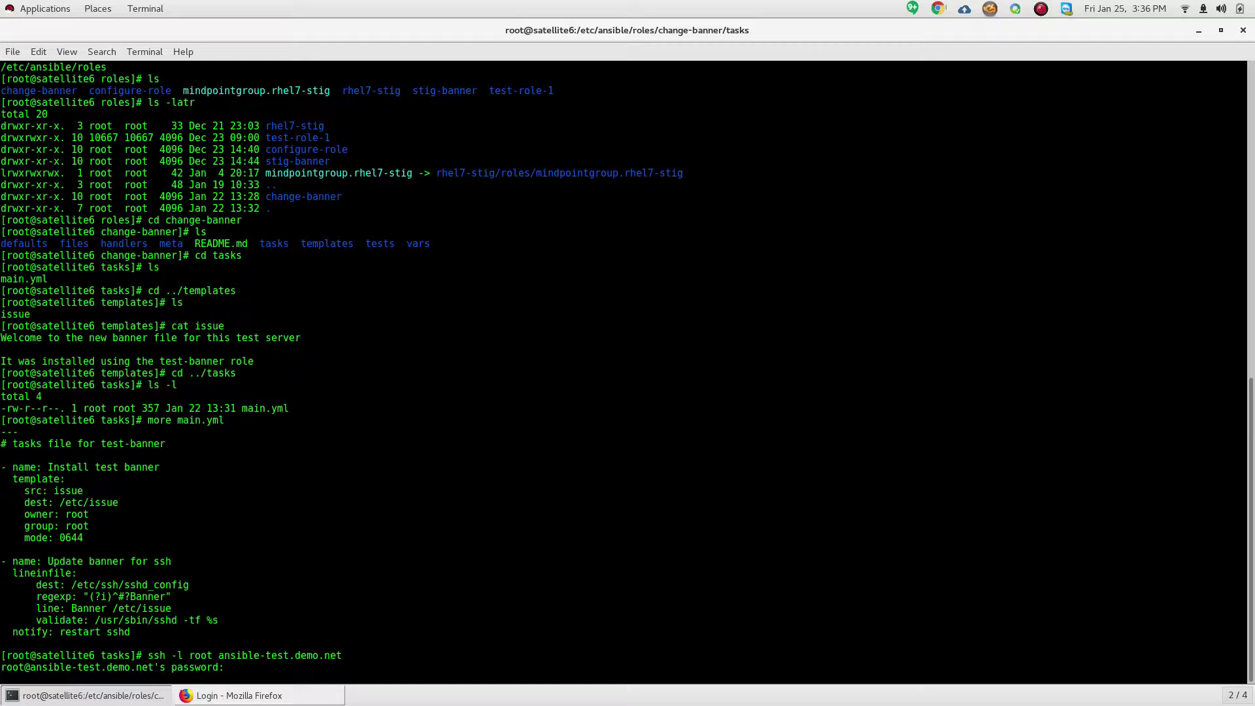
pyautogui.hotkey('ctrl', 'c')
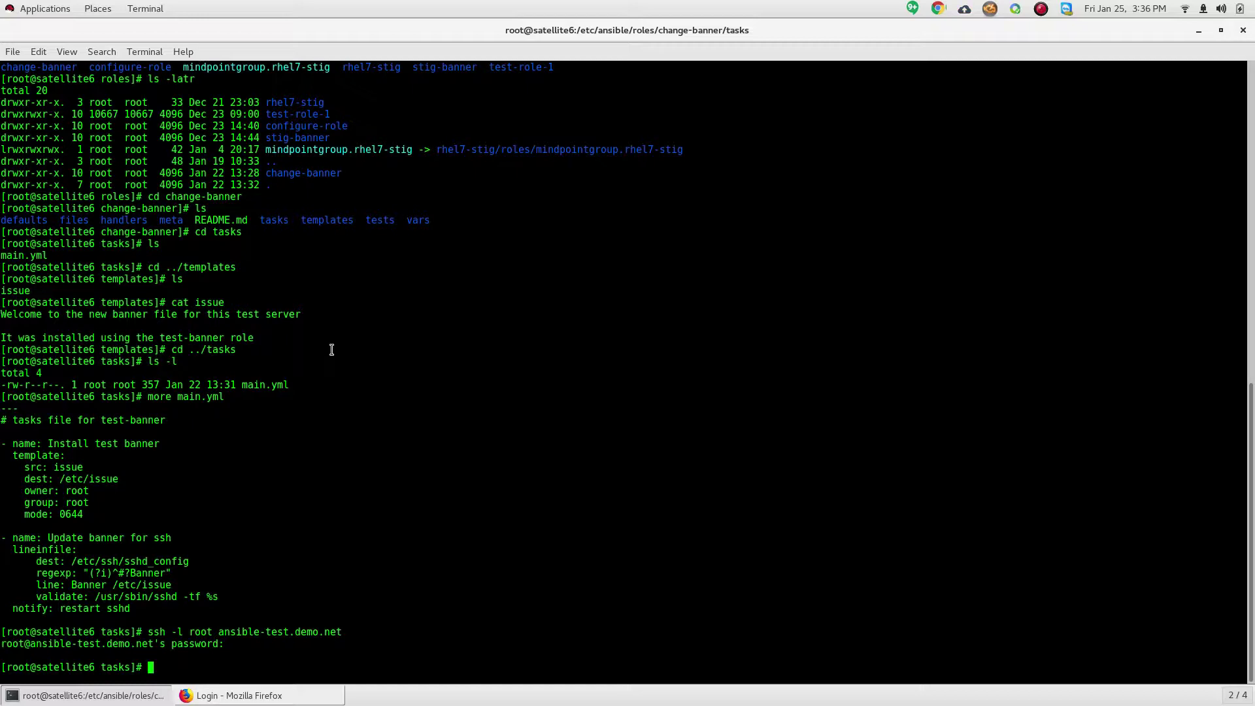
# Switch to Firefox and log in to Red Hat Satellite with the prefilled admin credentials
pyautogui.hotkey('alt', 'Tab')
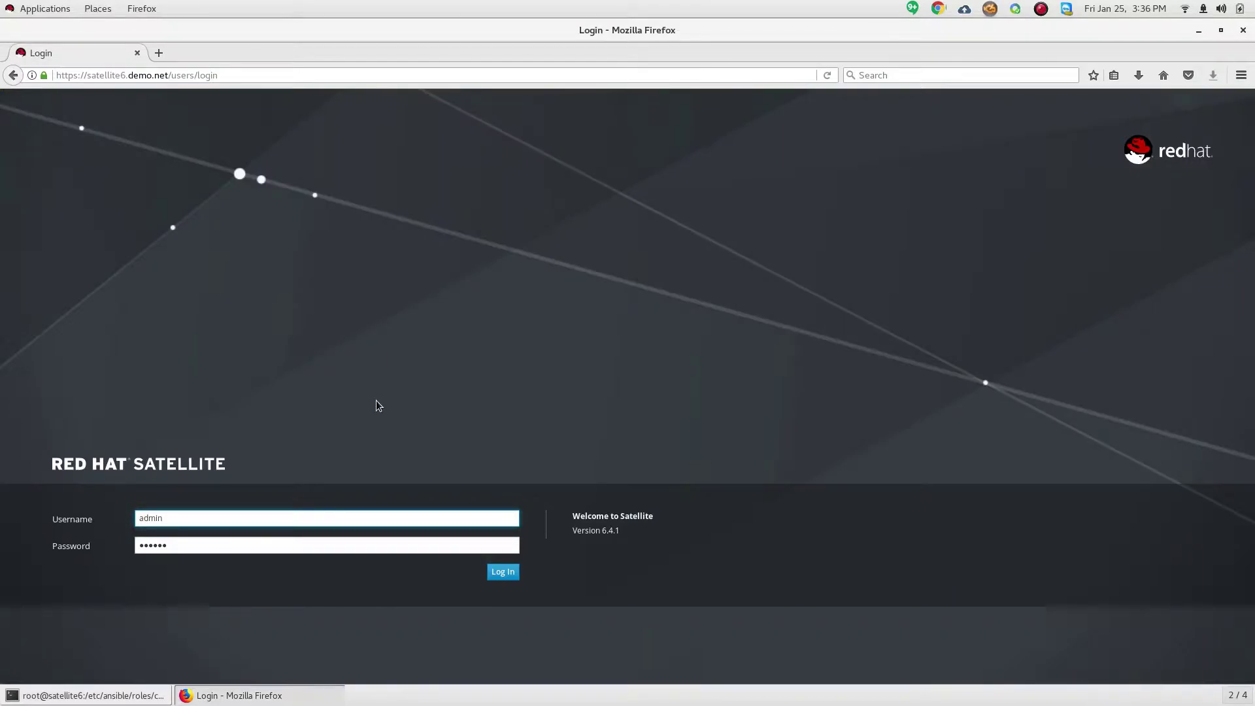
pyautogui.click(503, 572)
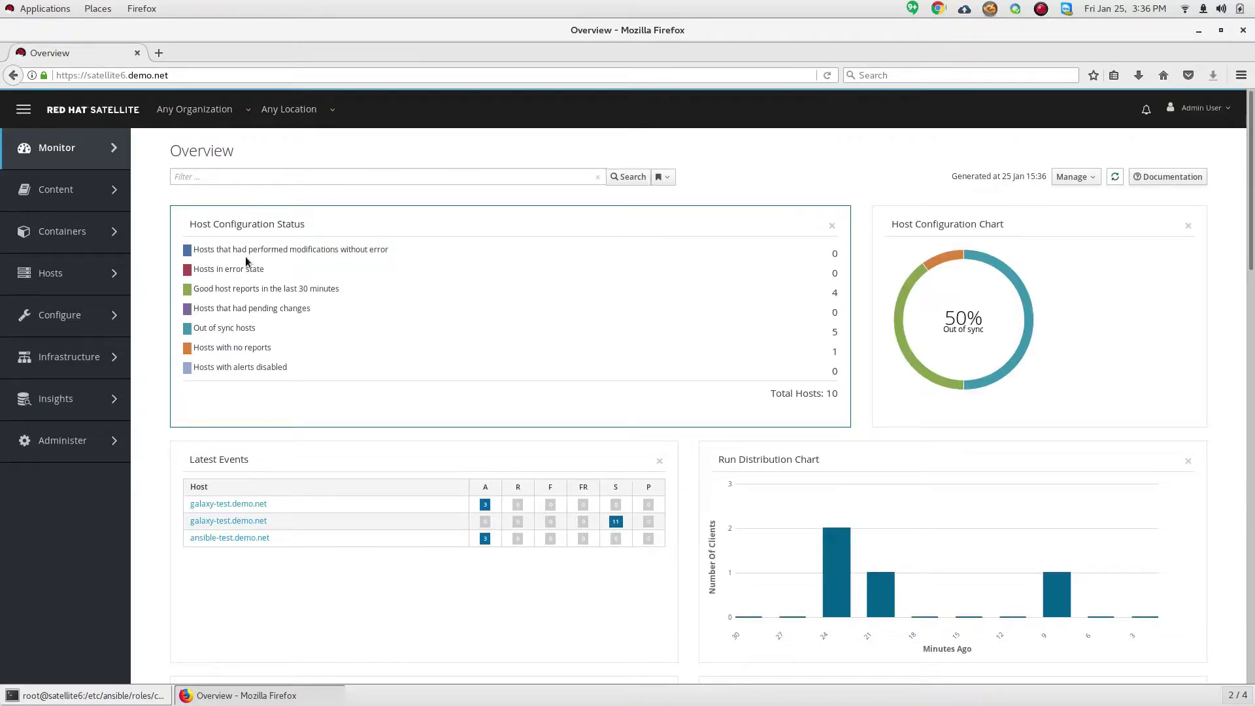
# Open the host ansible-test.demo.net from the list of all hosts and view its console
pyautogui.moveTo(63, 278)
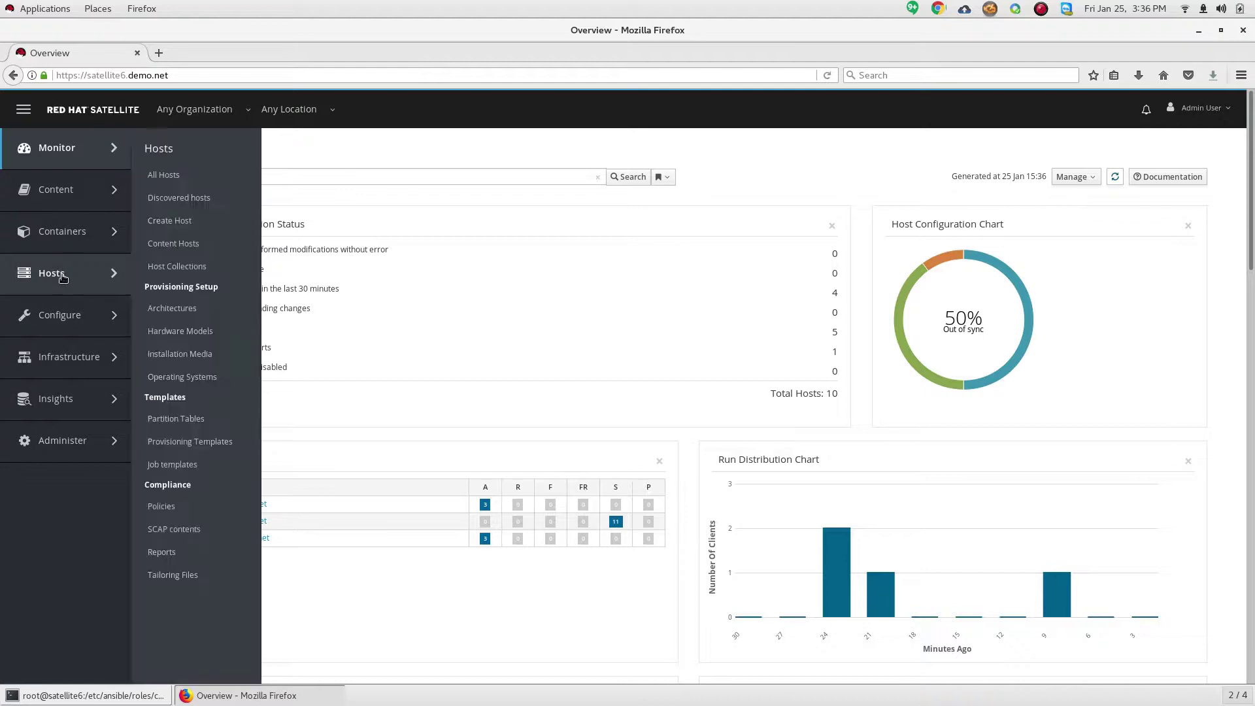
pyautogui.click(163, 175)
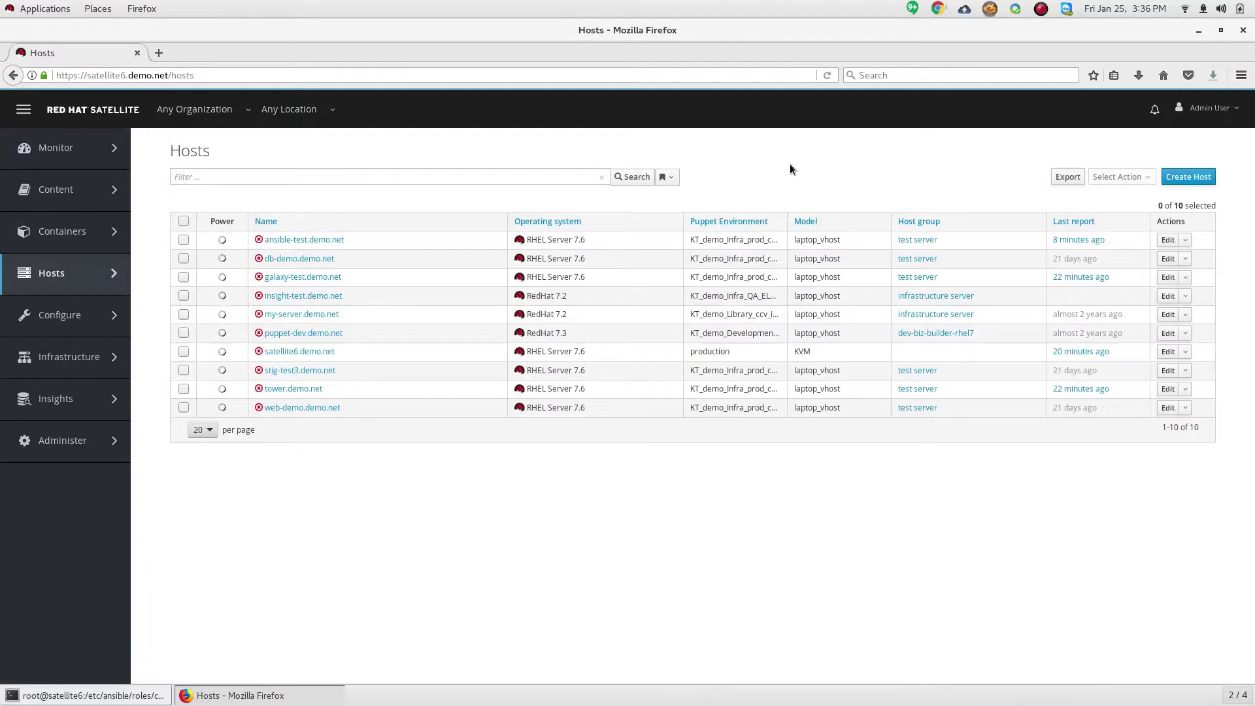
pyautogui.click(323, 243)
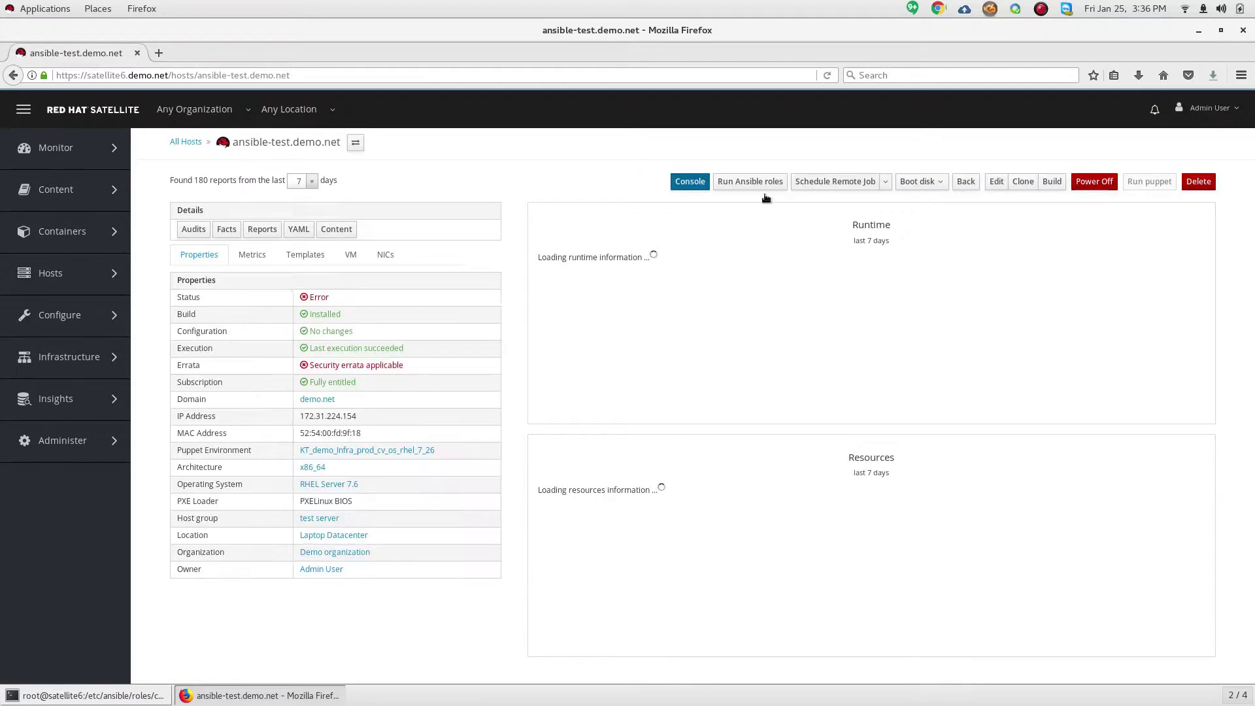
pyautogui.click(678, 183)
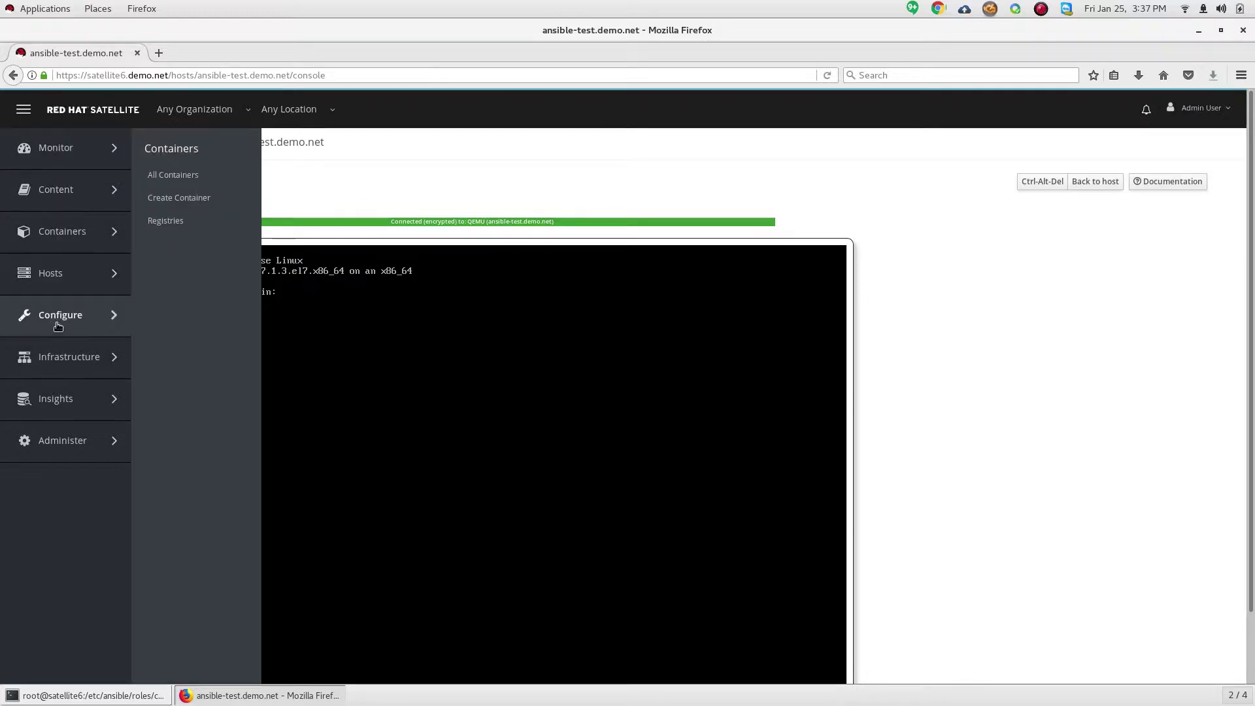
# Import only the change-banner Ansible role from satellite6.demo.net into Satellite
pyautogui.moveTo(66, 319)
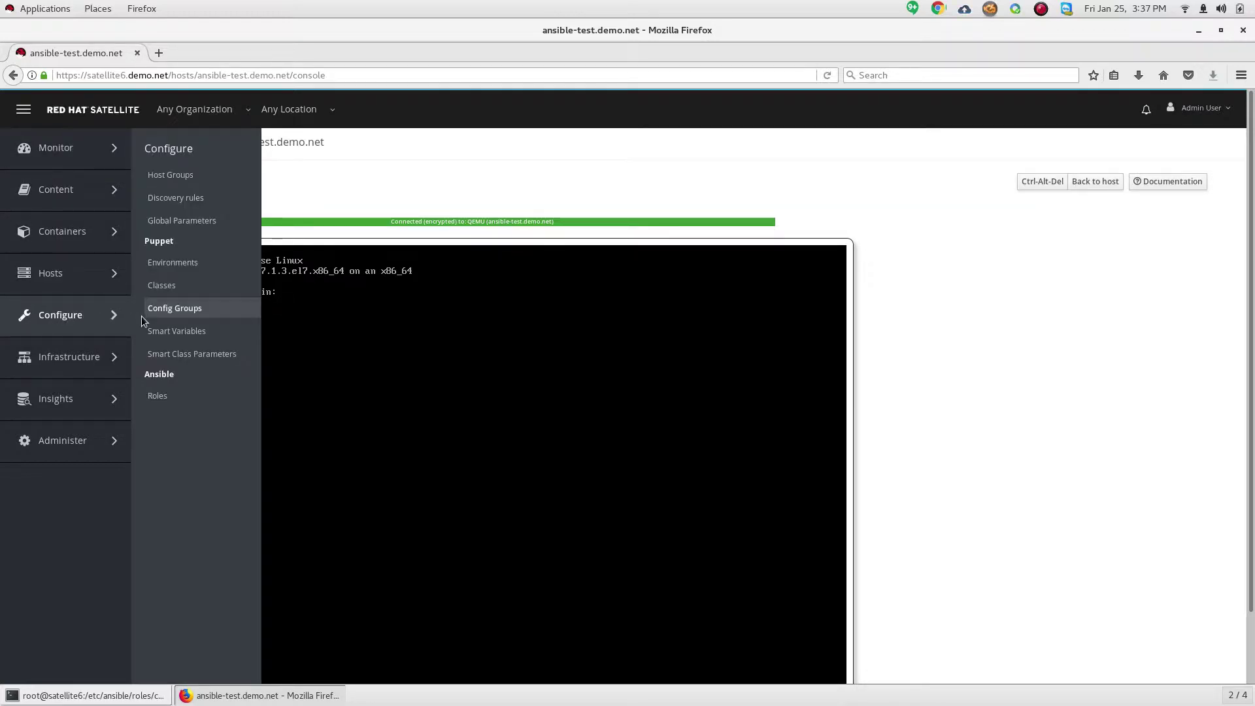
pyautogui.click(156, 397)
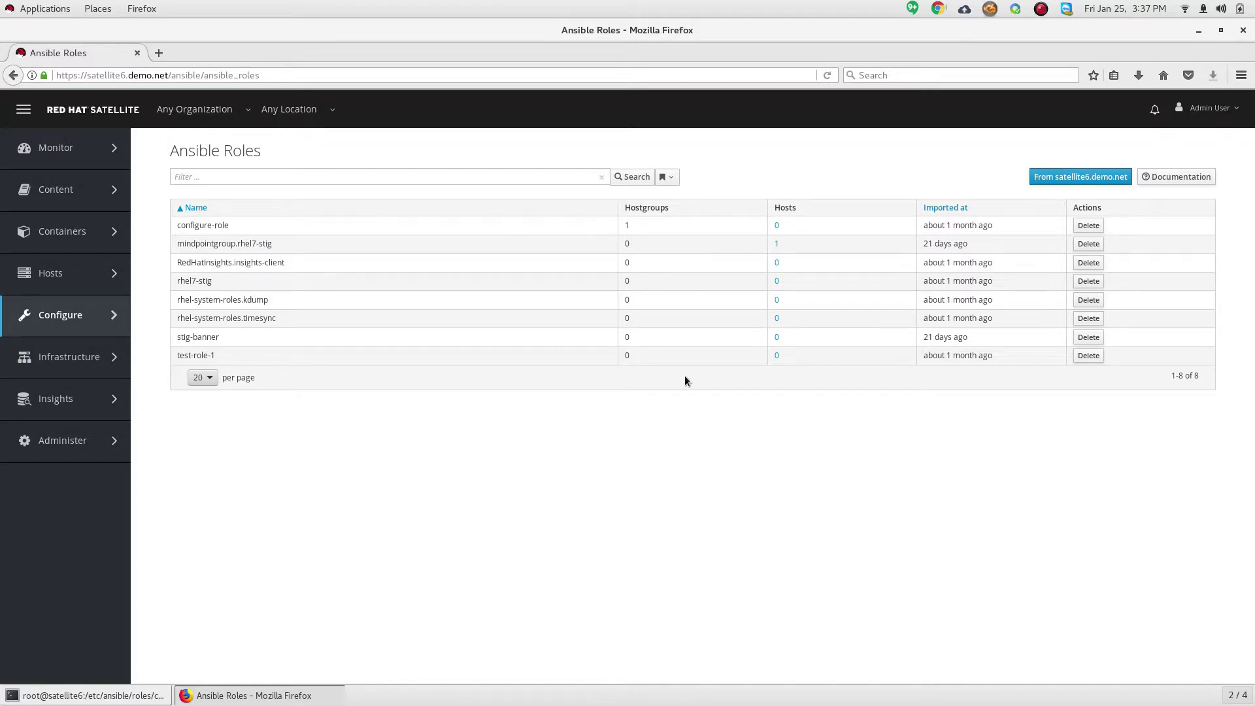
pyautogui.click(1084, 179)
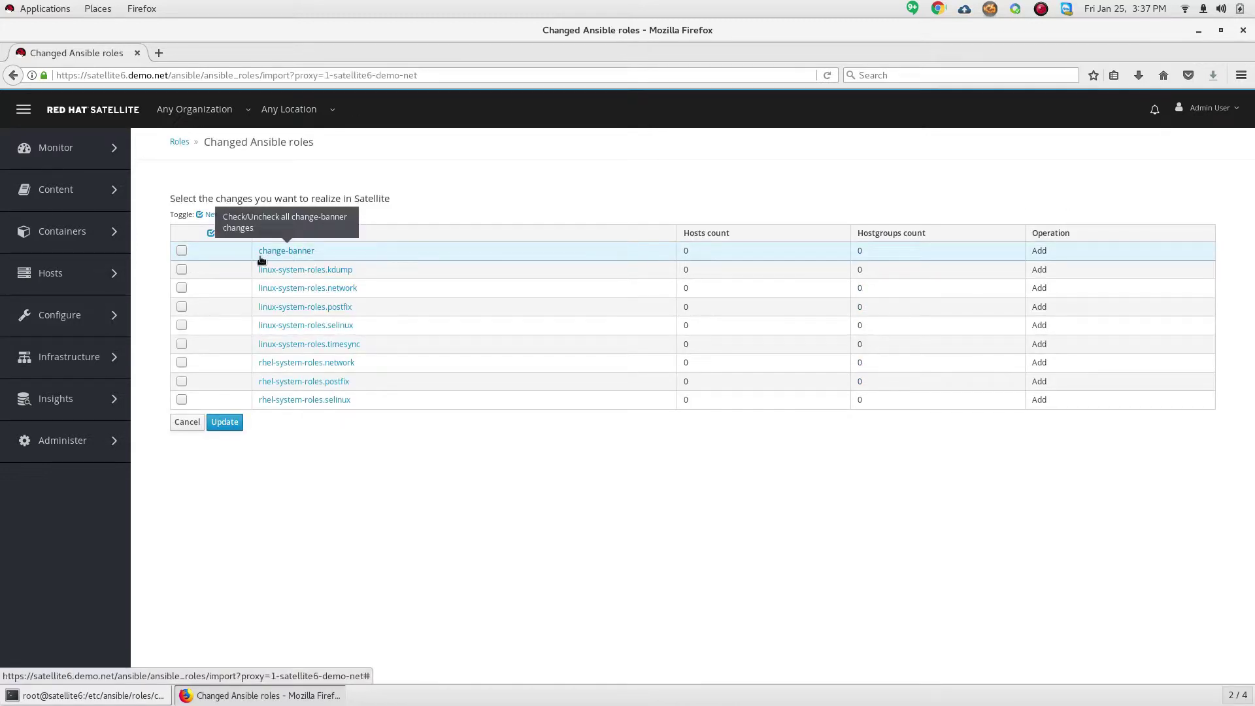
pyautogui.click(182, 252)
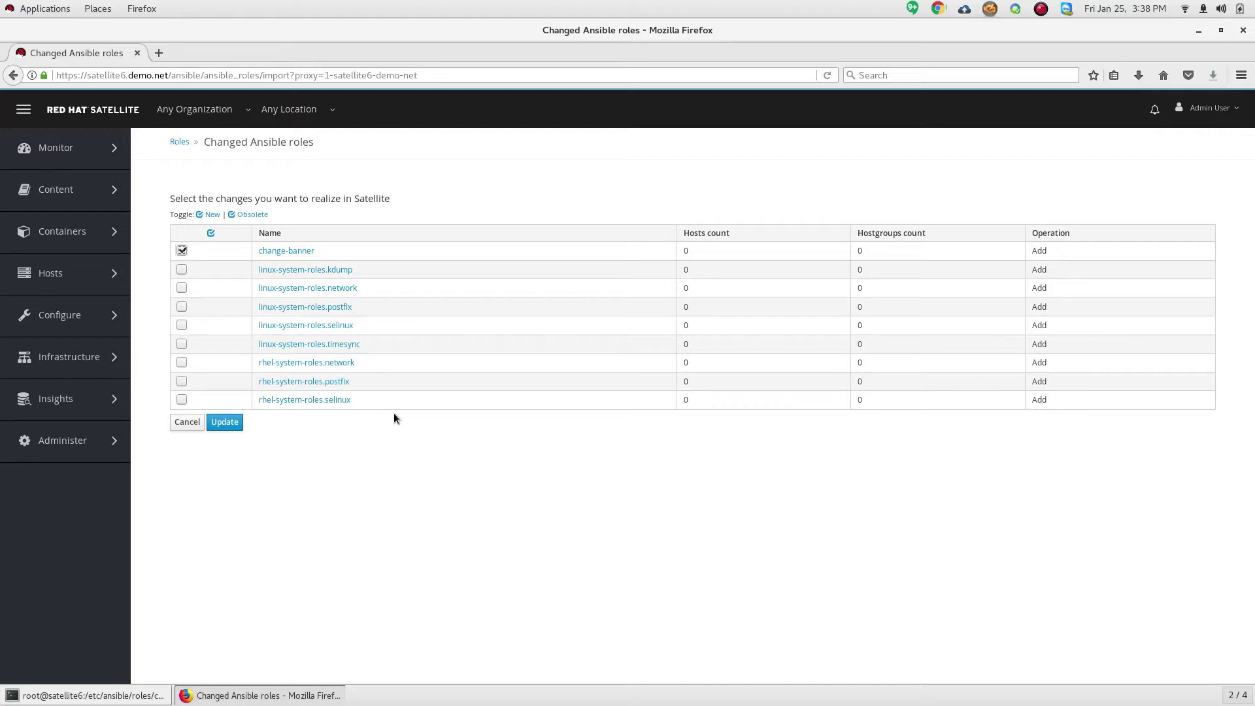
pyautogui.click(225, 422)
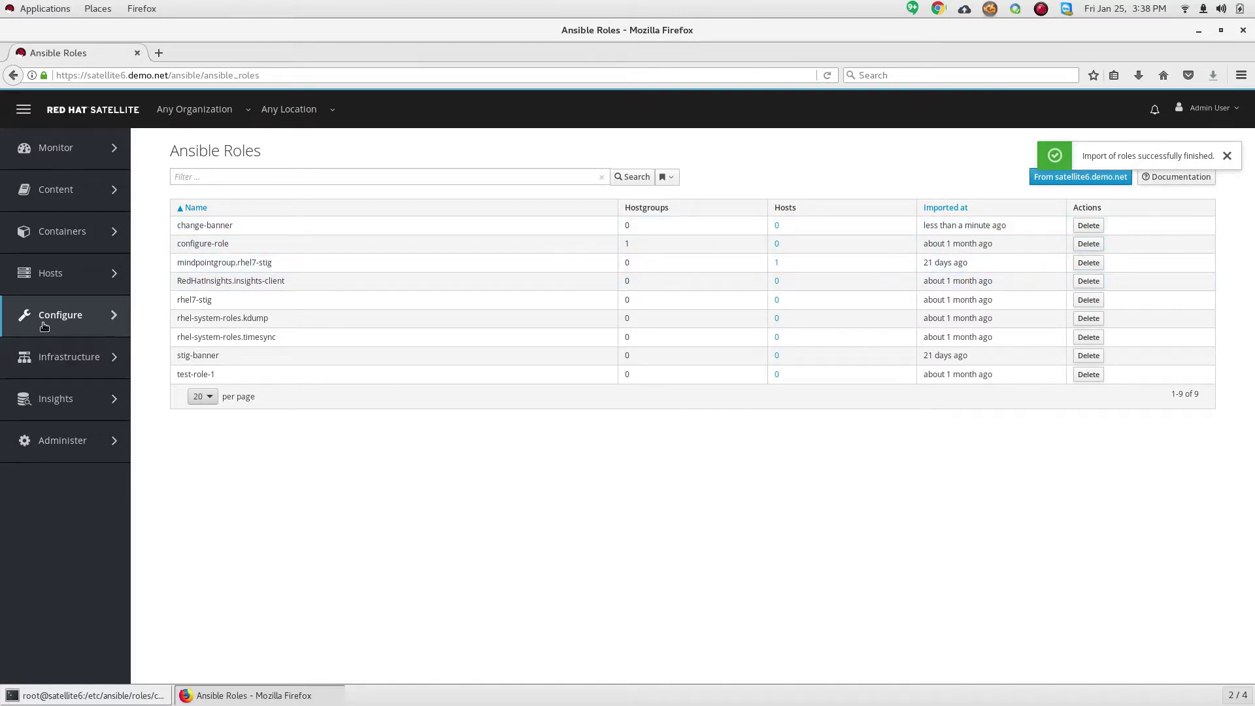
# Open the host ansible-test.demo.net for editing, add change-banner to its selected Ansible roles, and submit the change
pyautogui.moveTo(44, 327)
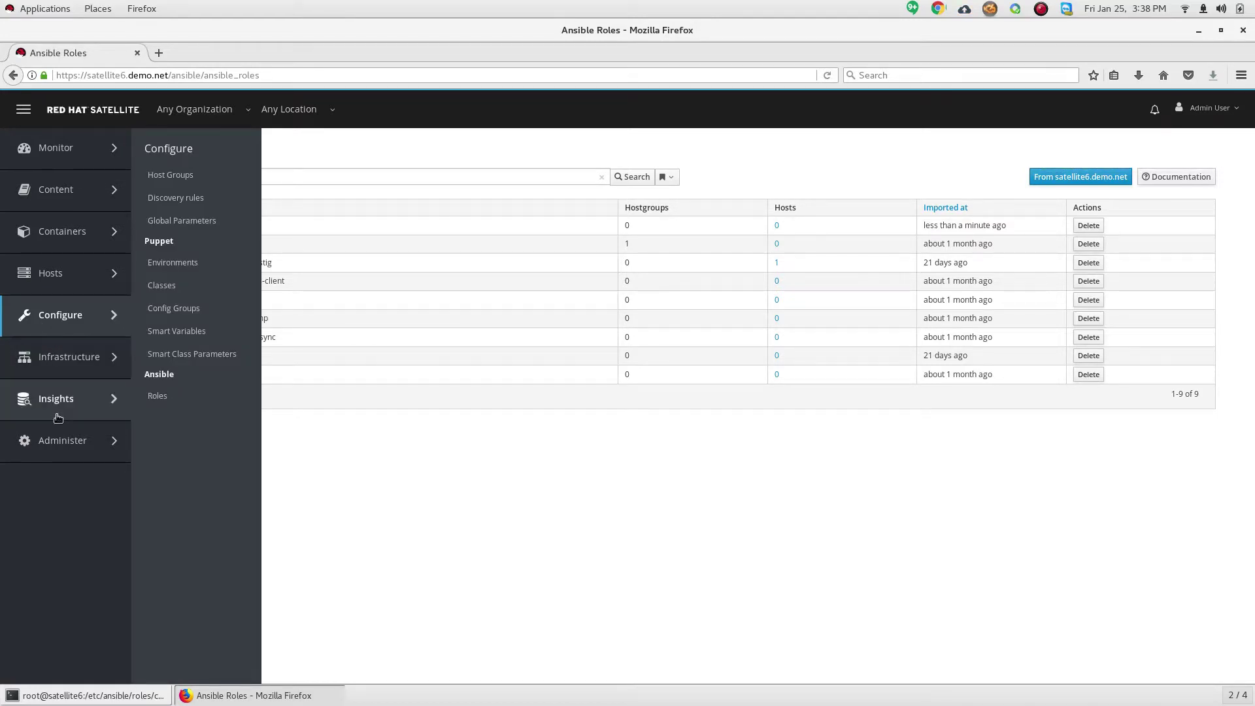
pyautogui.moveTo(58, 458)
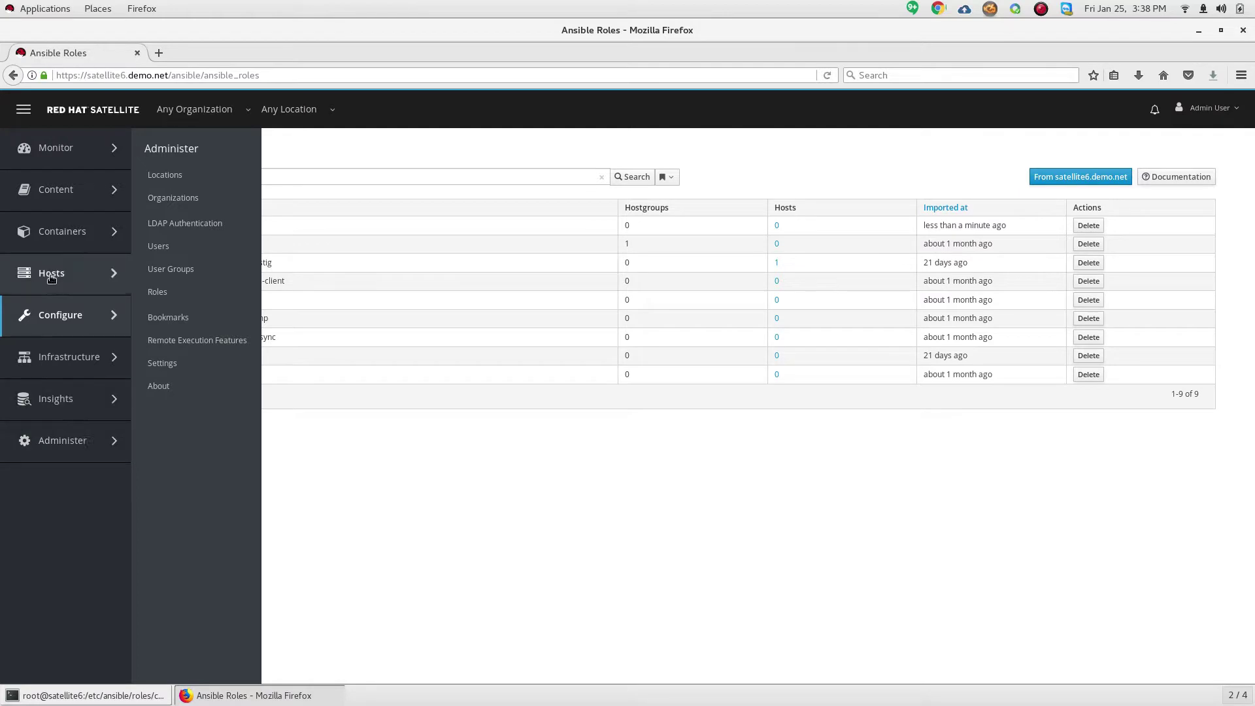
pyautogui.moveTo(51, 275)
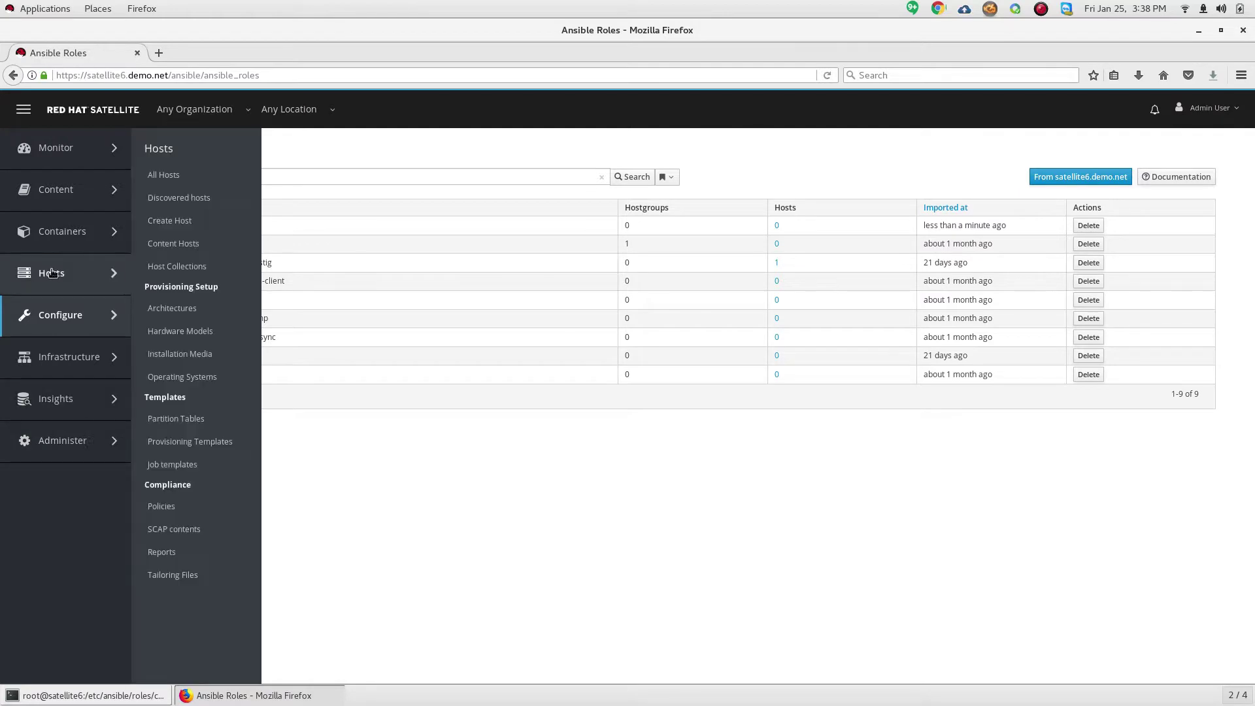
pyautogui.click(193, 175)
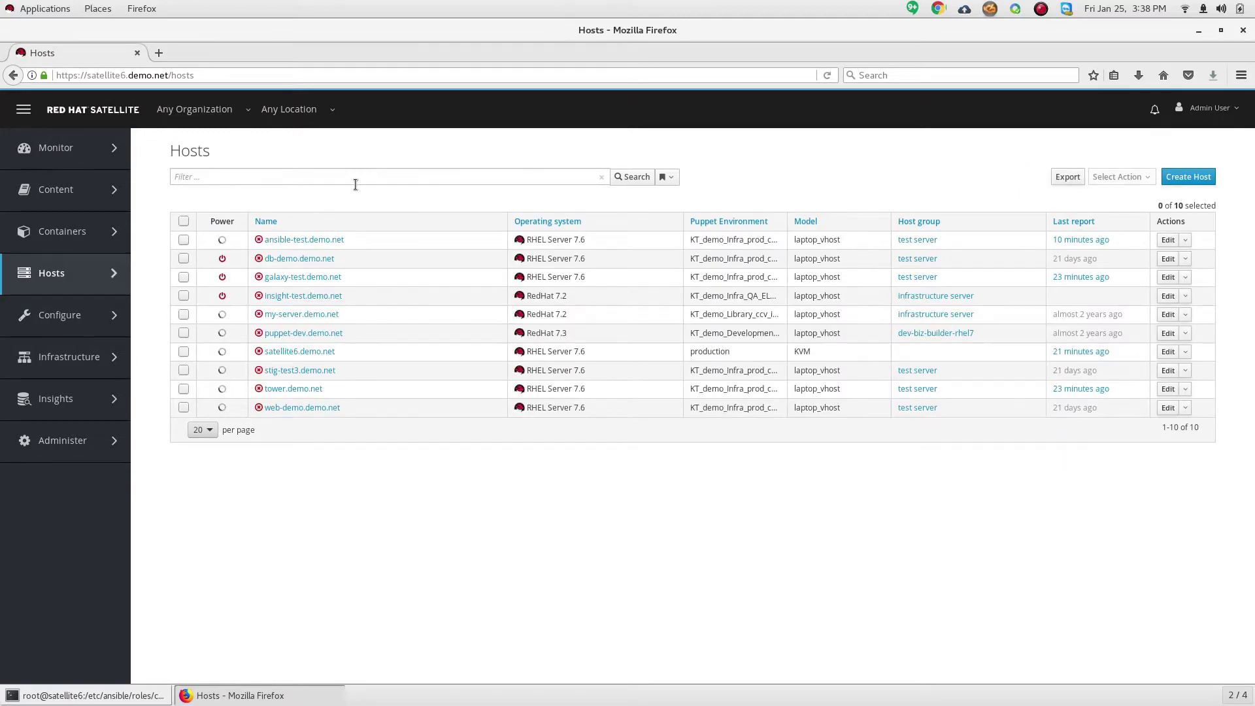
pyautogui.click(329, 242)
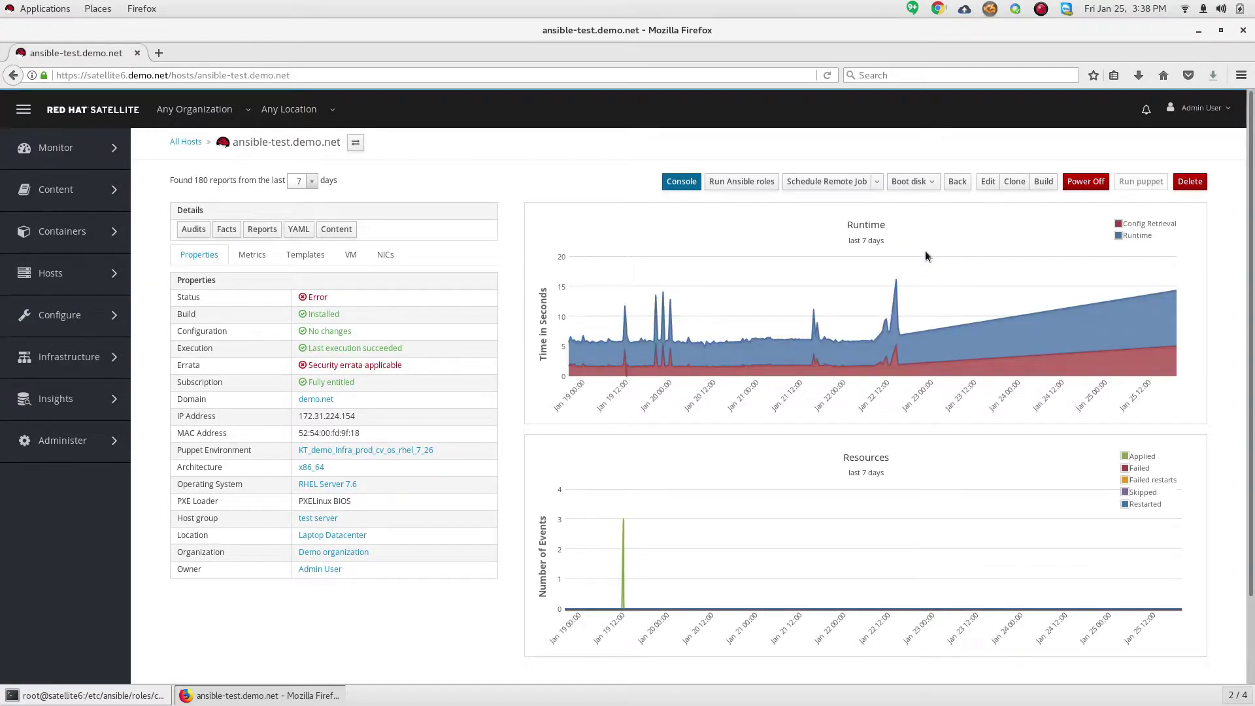
pyautogui.click(987, 182)
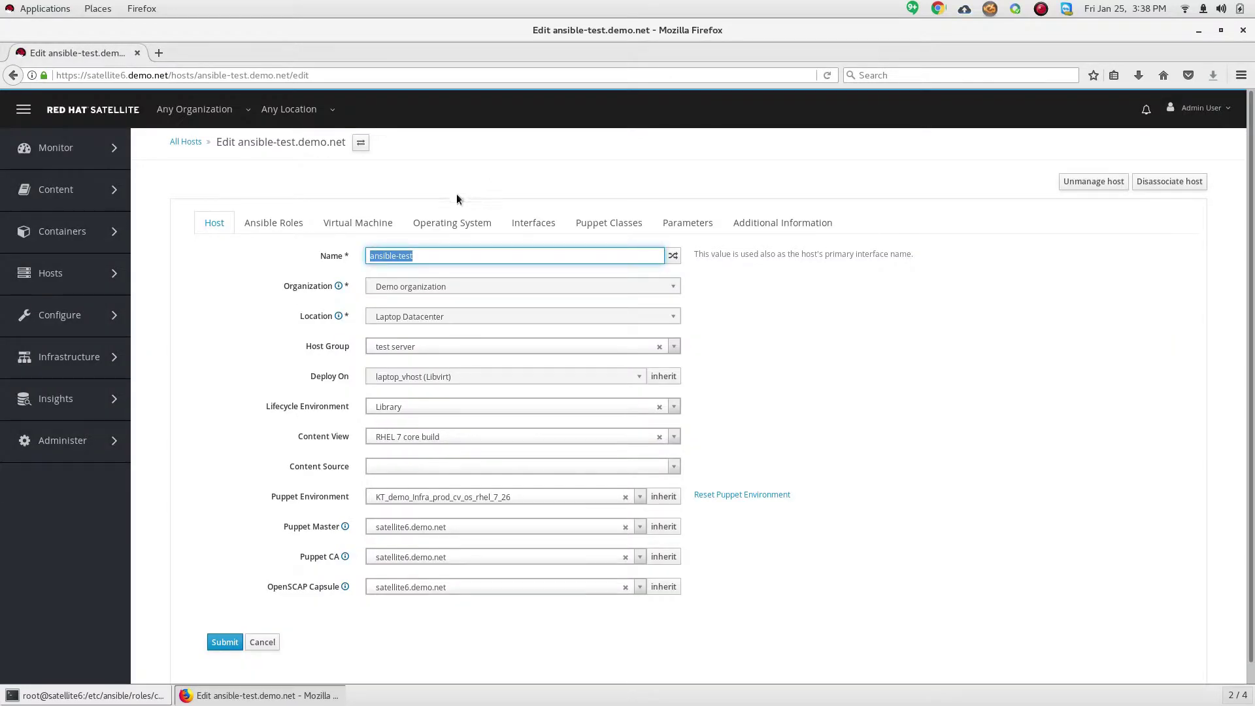
pyautogui.click(288, 225)
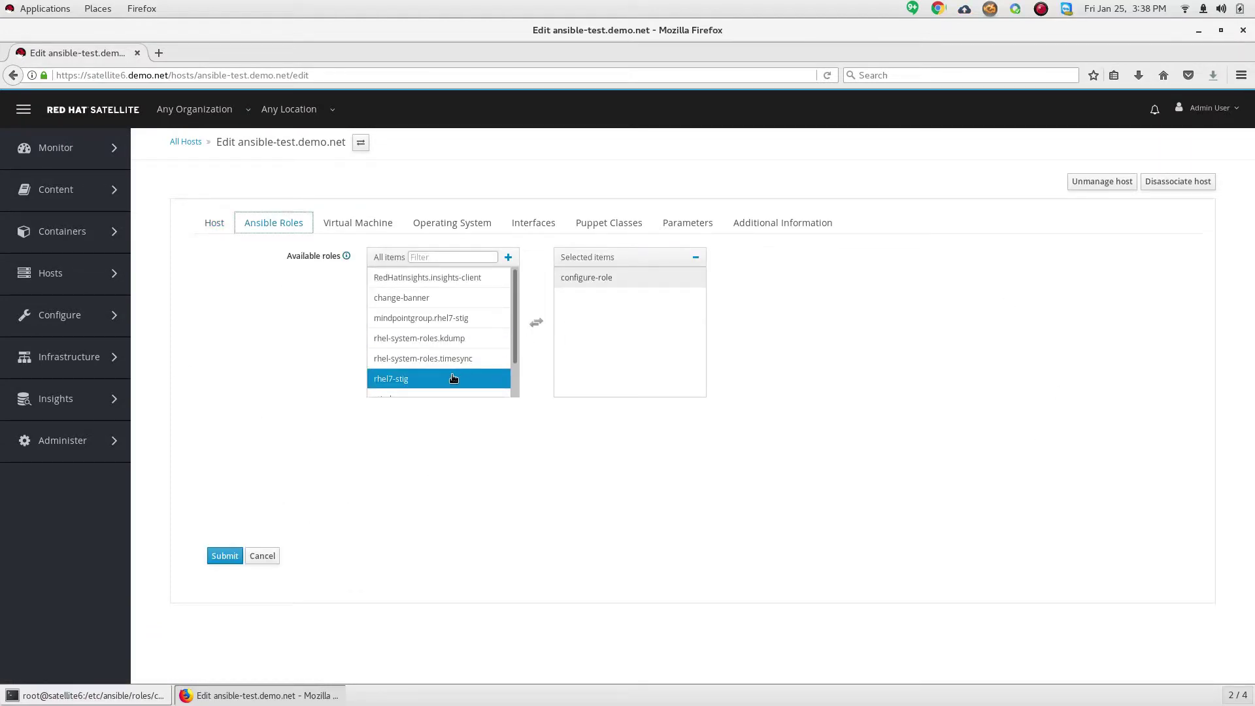
pyautogui.click(455, 297)
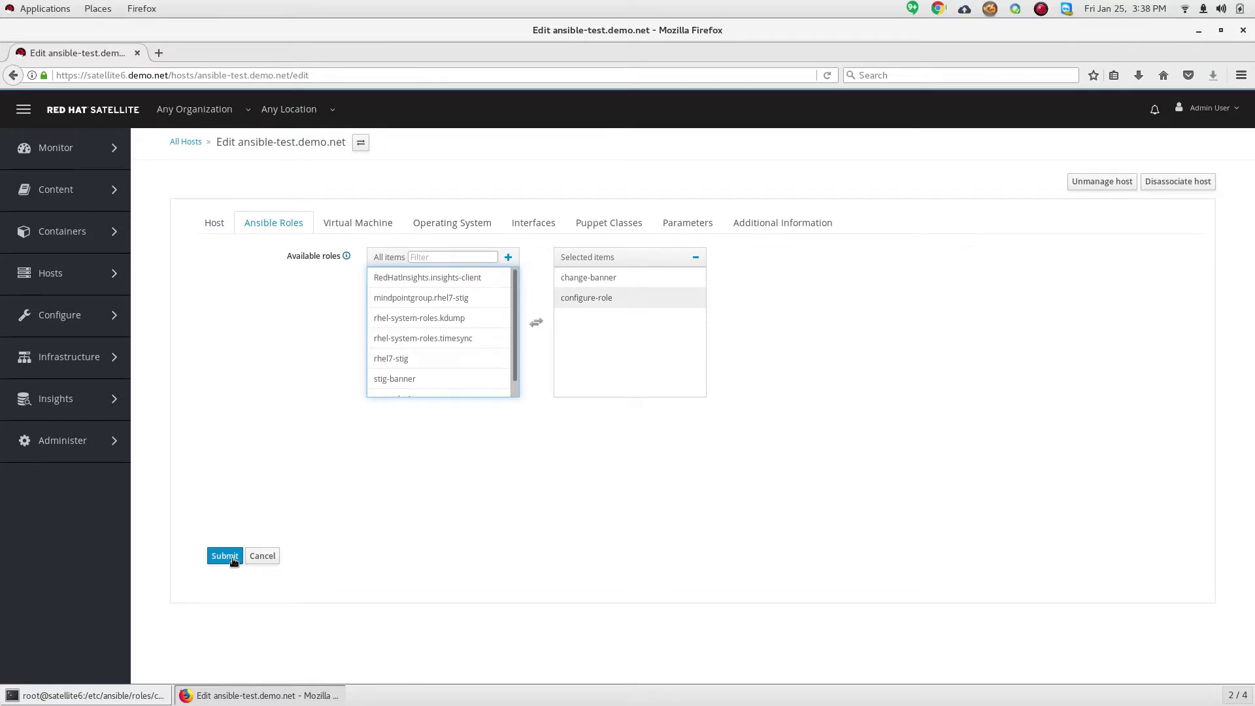
pyautogui.click(226, 556)
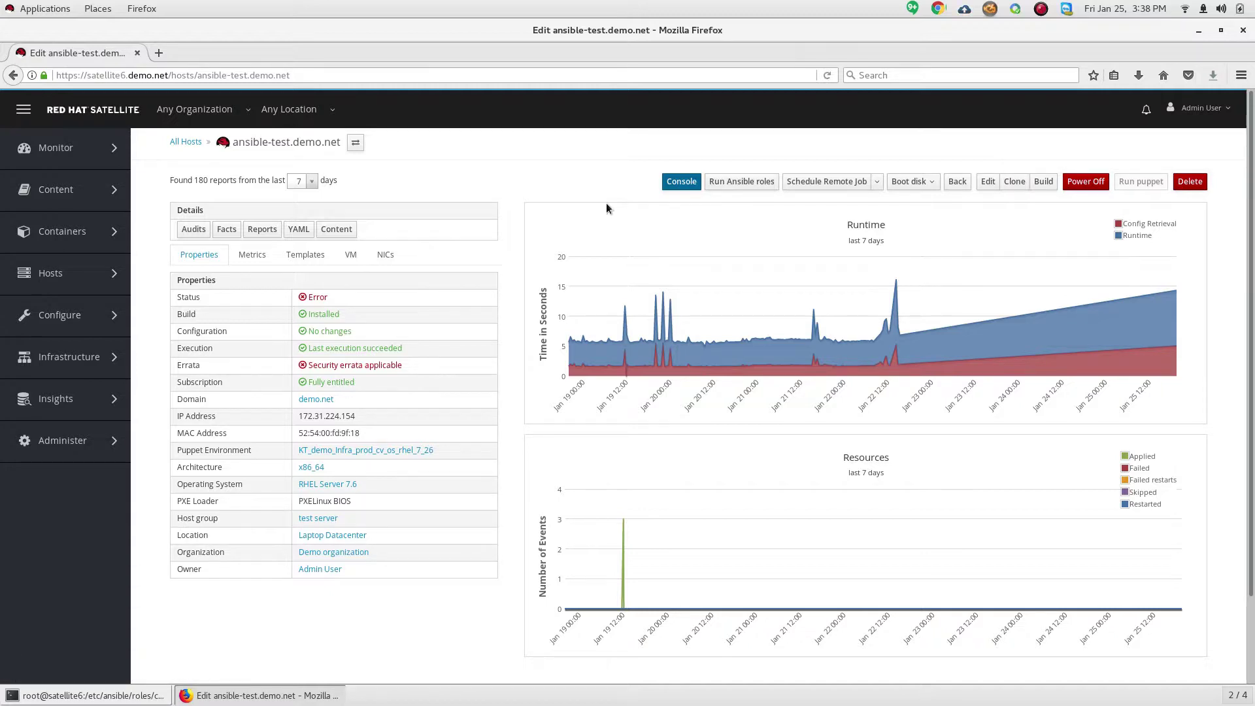
# Run the Ansible roles on ansible-test.demo.net and review the job output for that host down to the play recap
pyautogui.click(752, 182)
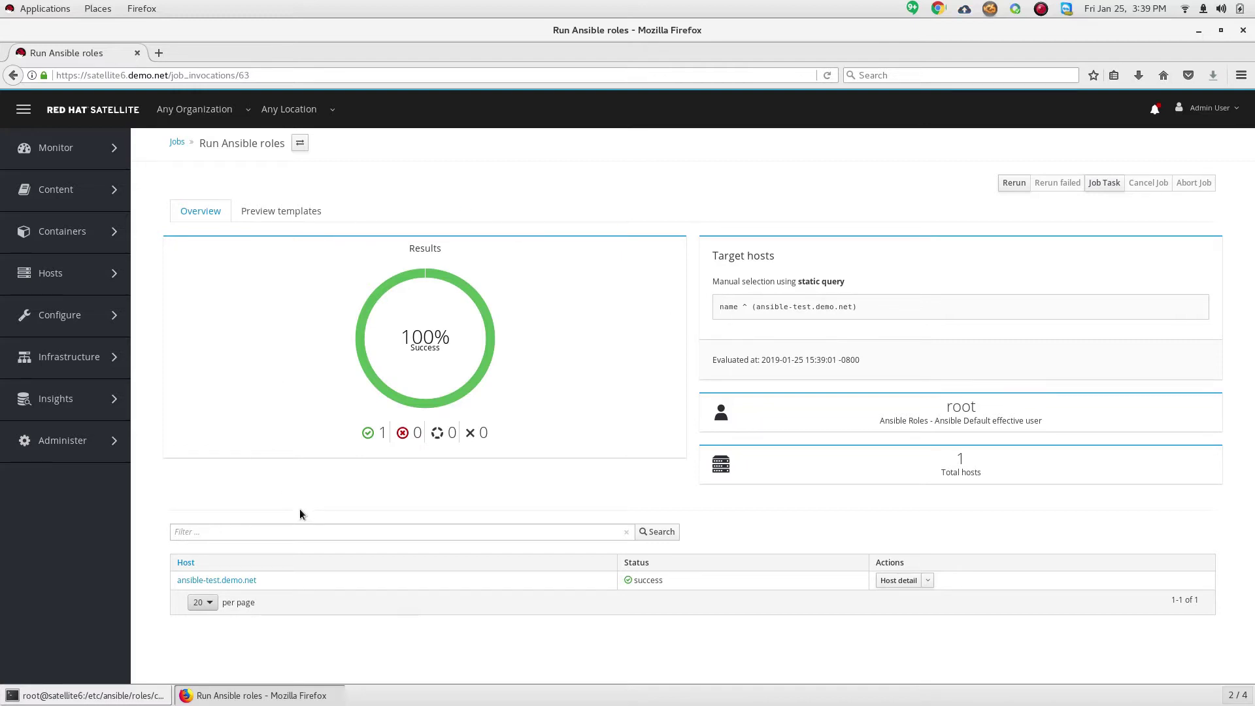
pyautogui.click(226, 586)
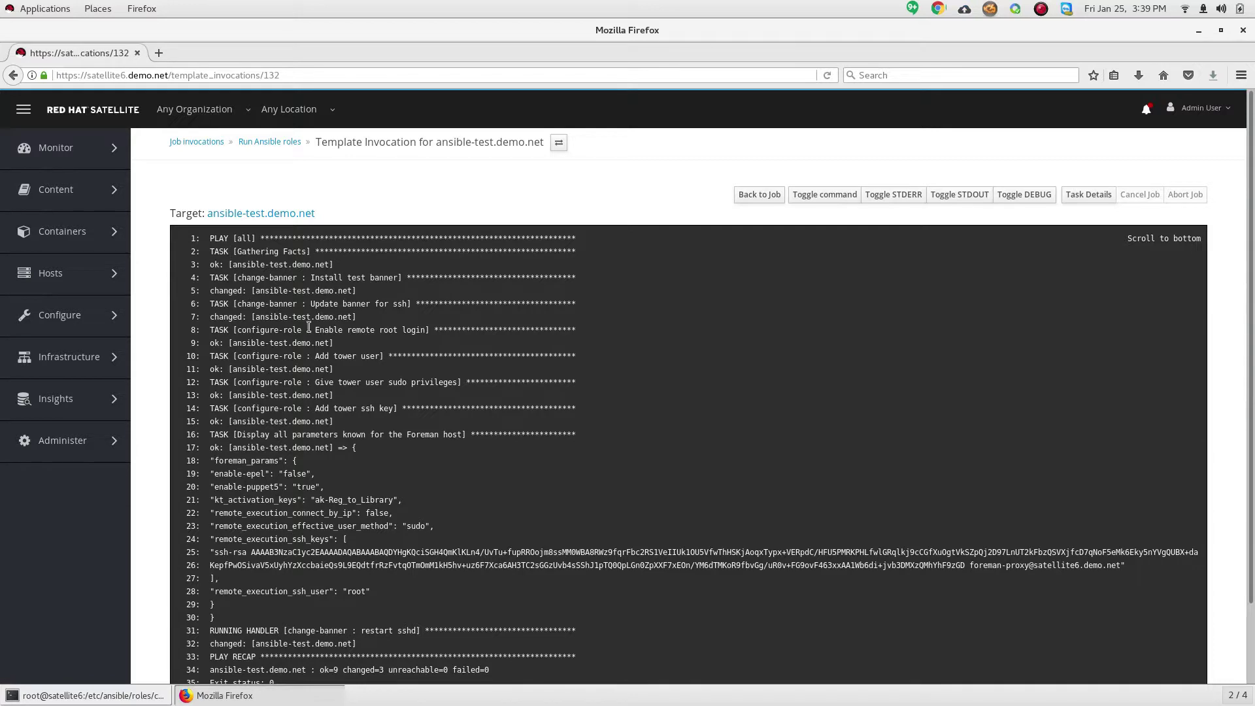
pyautogui.scroll(-2, 379, 350)
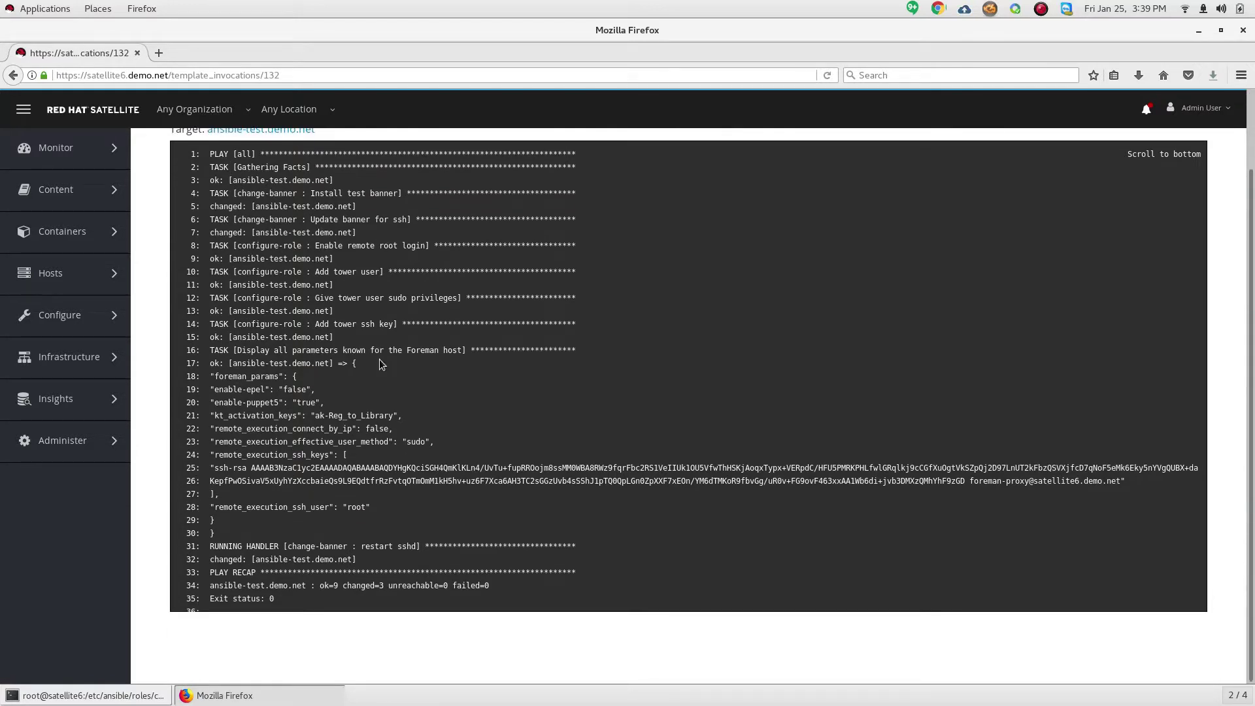
pyautogui.tripleClick(217, 559)
pyautogui.click(559, 545)
pyautogui.moveTo(98, 190)
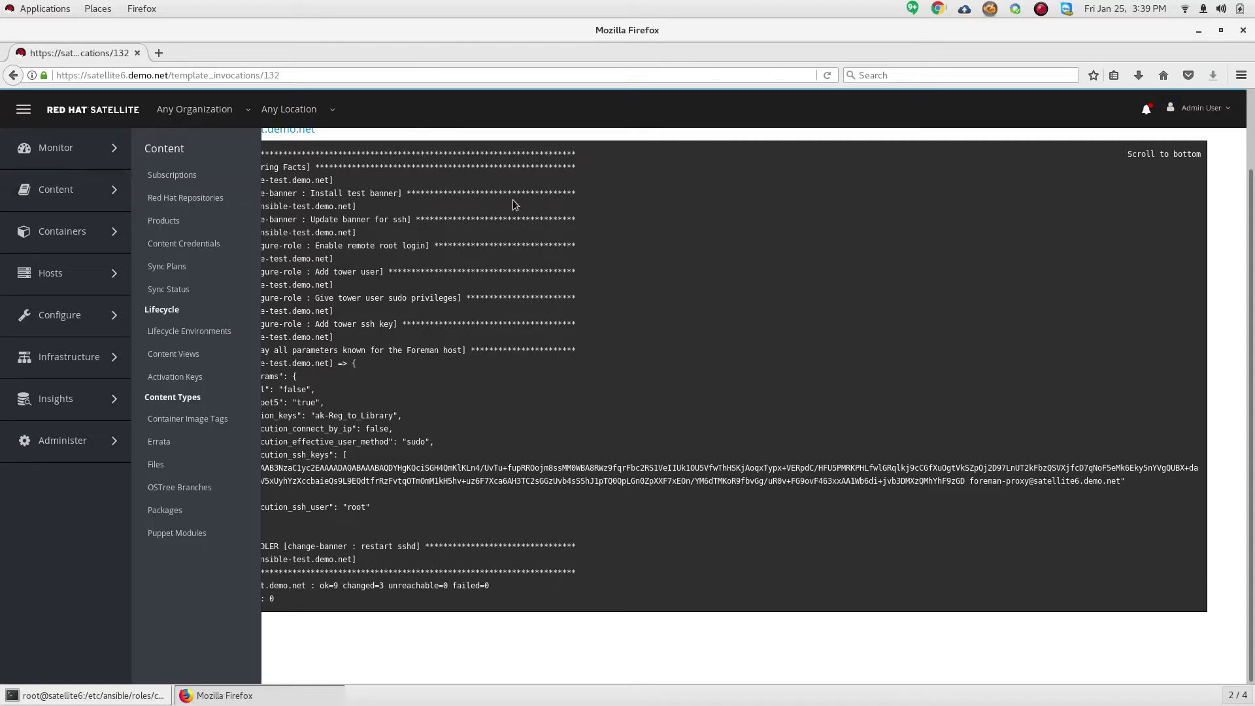
# Switch to the terminal, repeat the root SSH login to ansible-test.demo.net to check its banner, and return to Firefox
pyautogui.hotkey('alt', 'Tab')
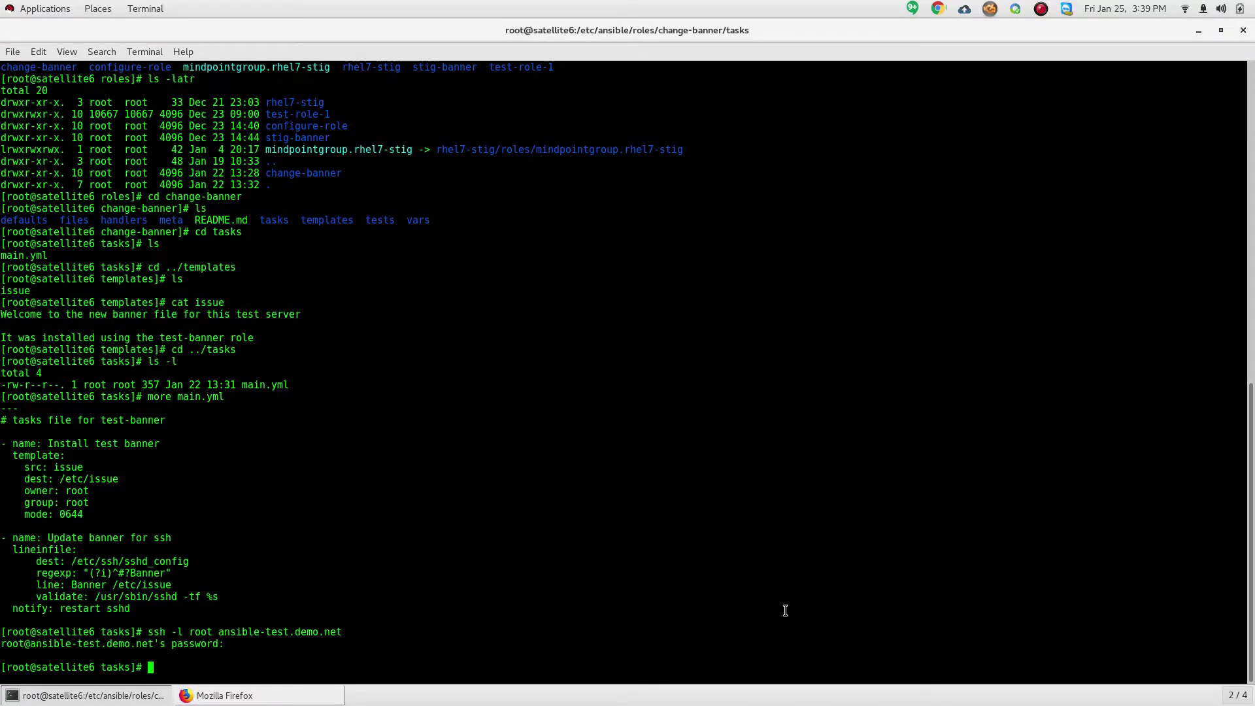
pyautogui.press('Up')
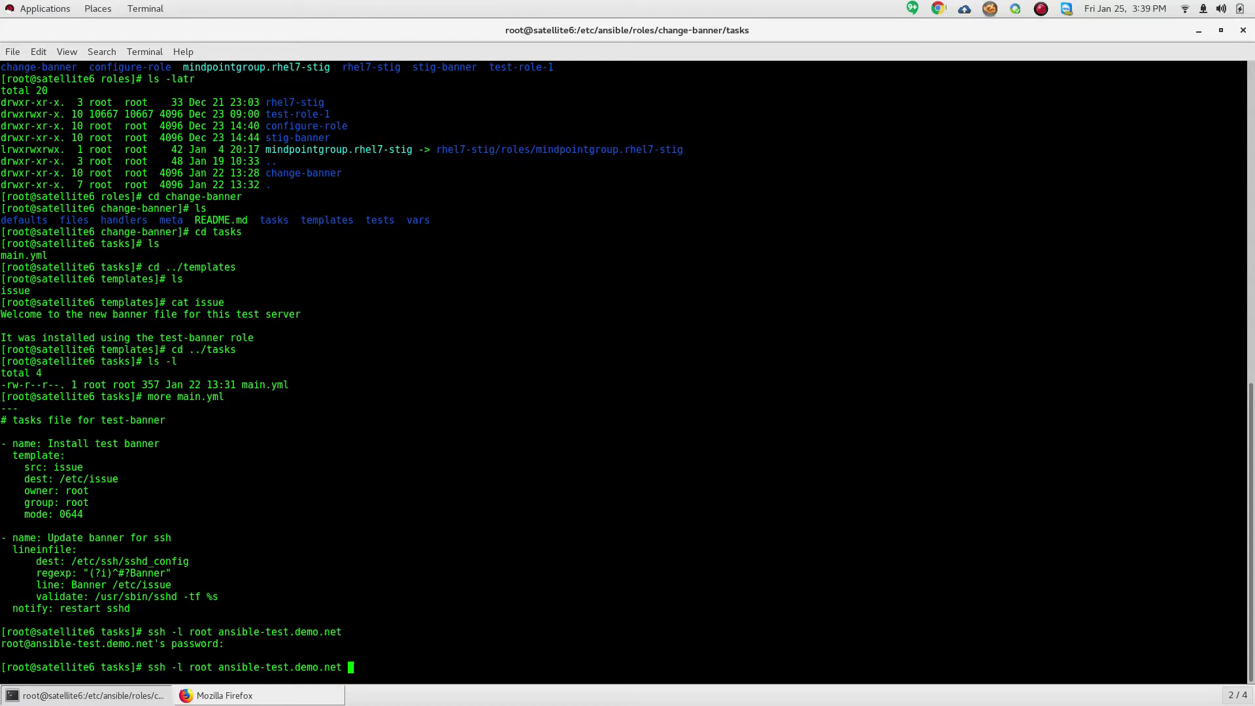
pyautogui.press('Return')
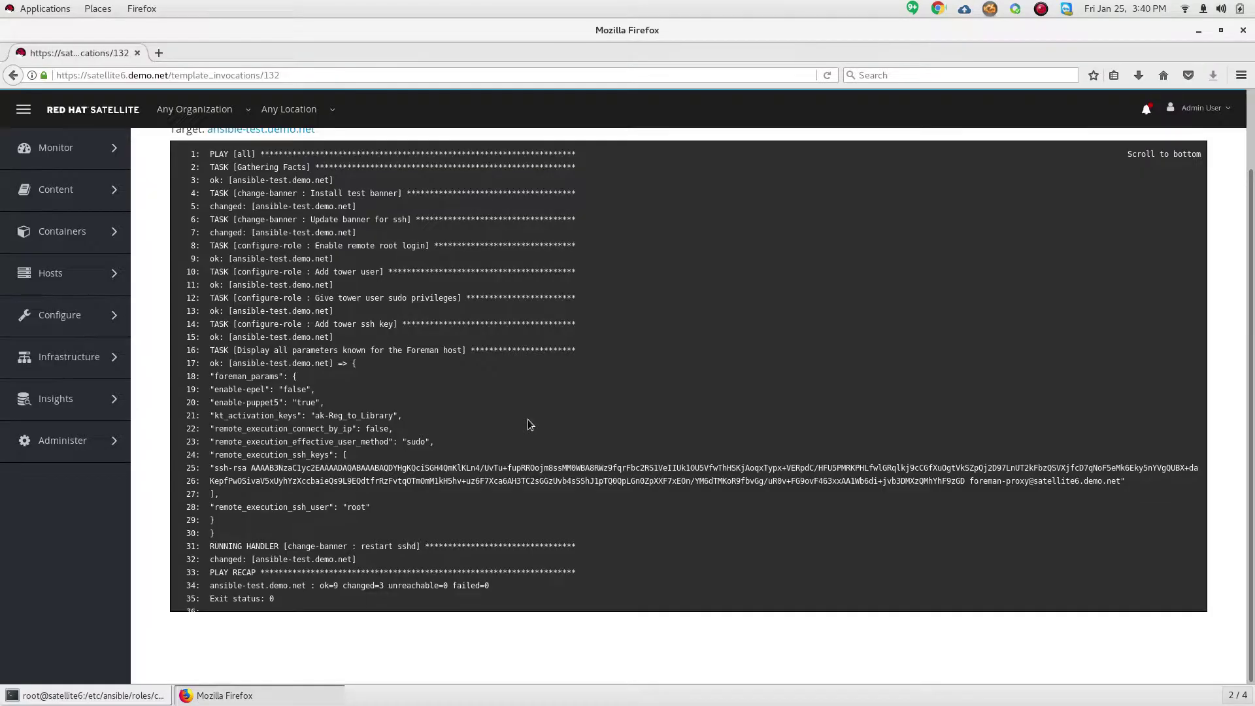
pyautogui.hotkey('alt', 'Tab')
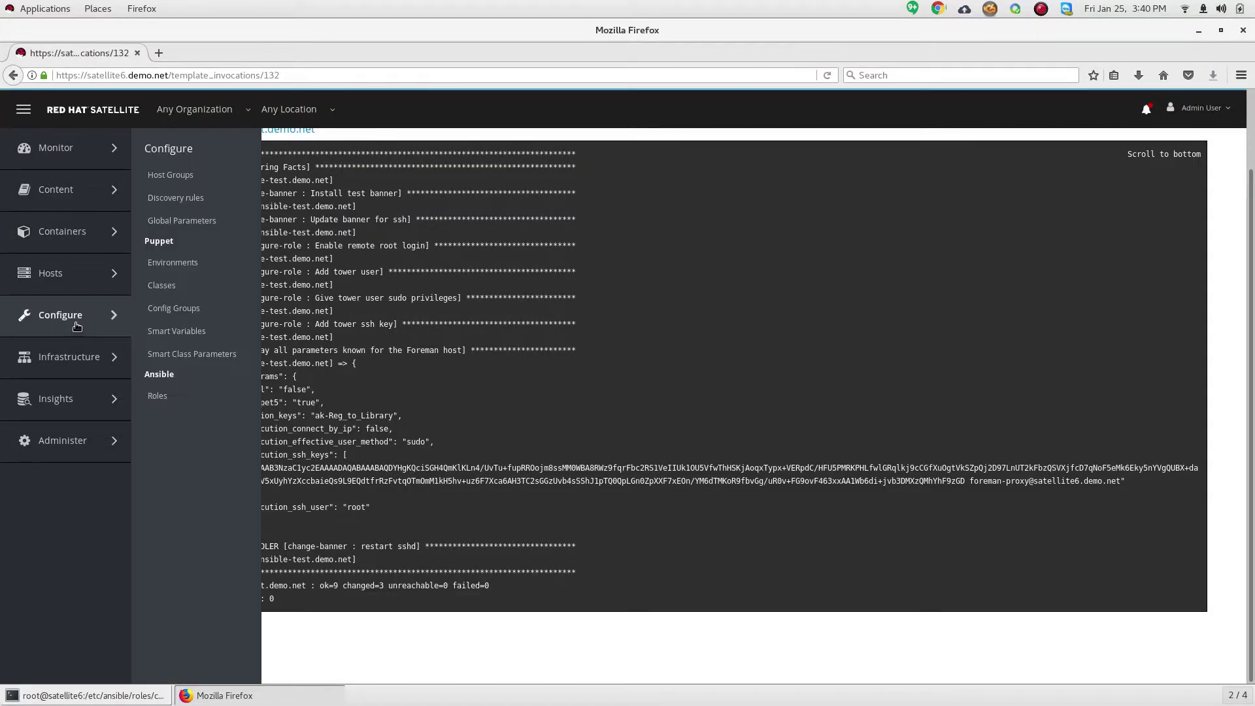
# Open the console of ansible-test.demo.net from the list of all hosts and refresh its login prompt to check the banner
pyautogui.moveTo(90, 274)
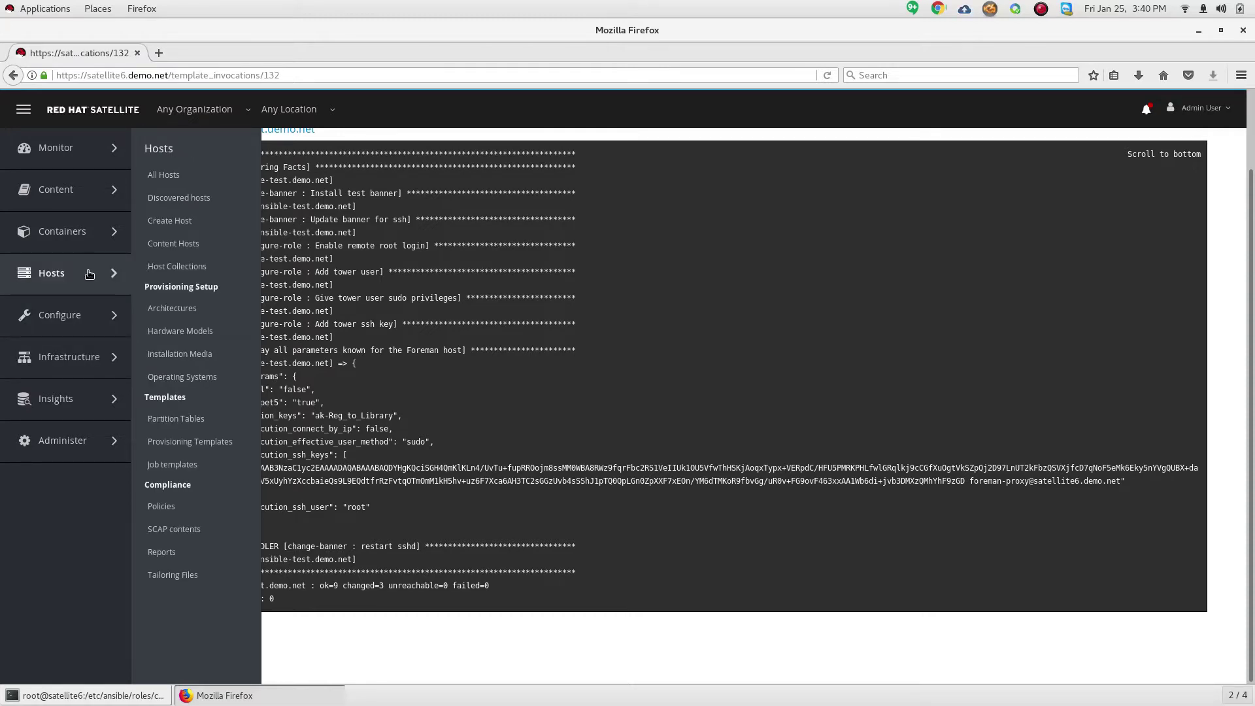
pyautogui.click(179, 172)
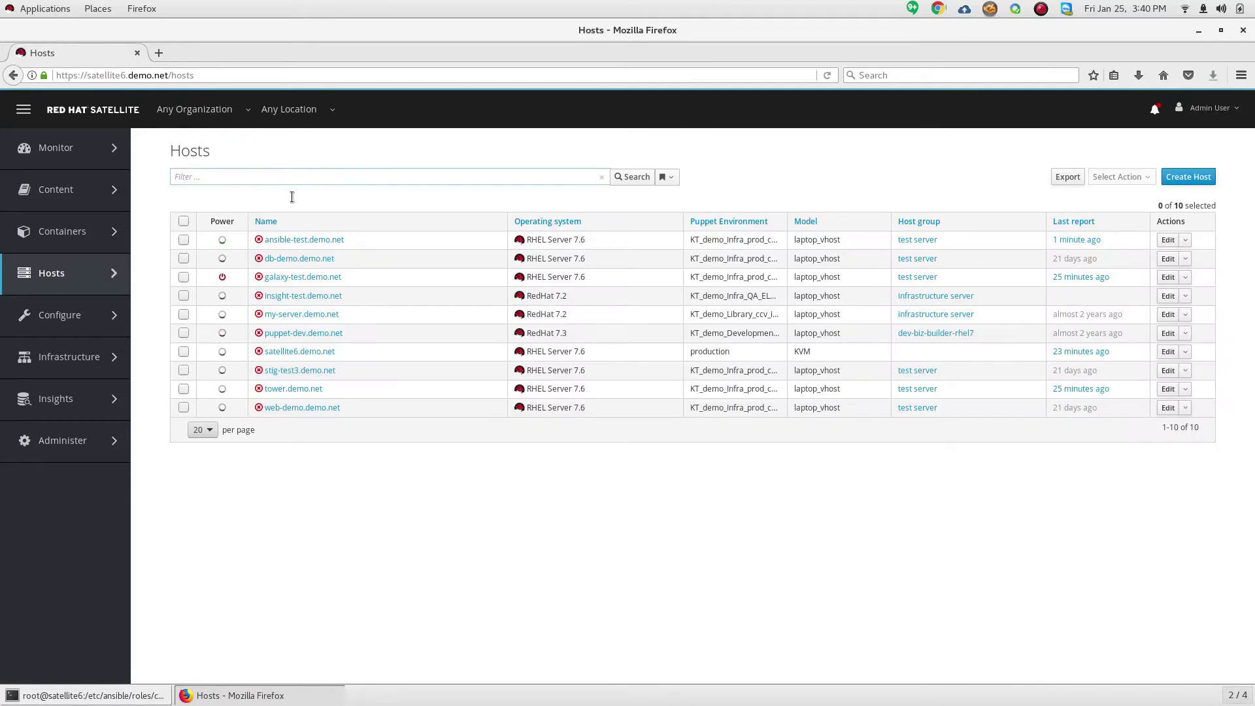
pyautogui.click(290, 241)
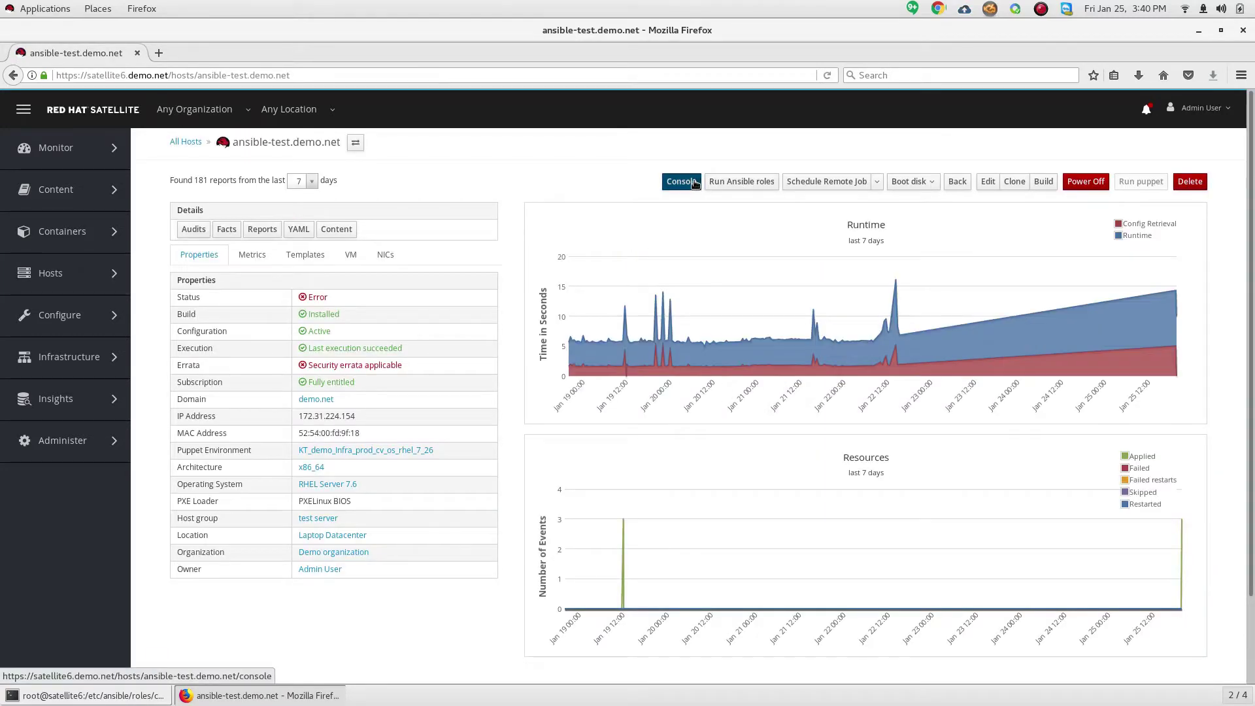
pyautogui.click(693, 182)
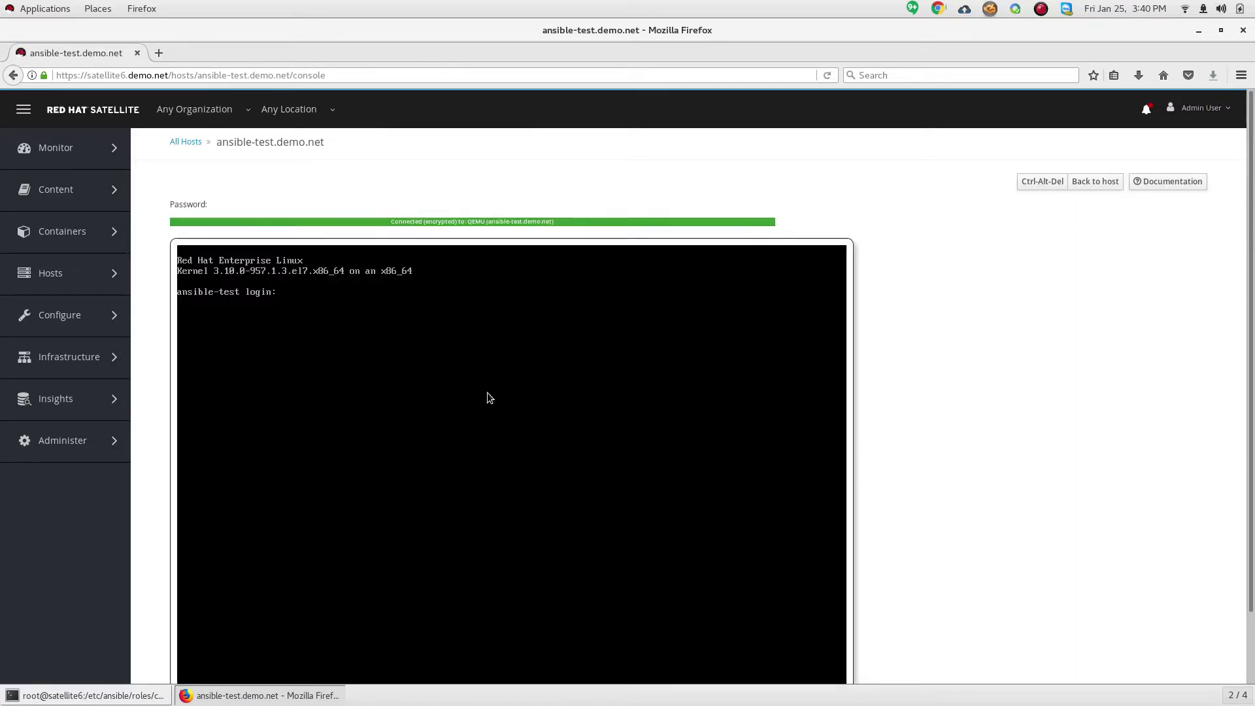
pyautogui.press('Return')
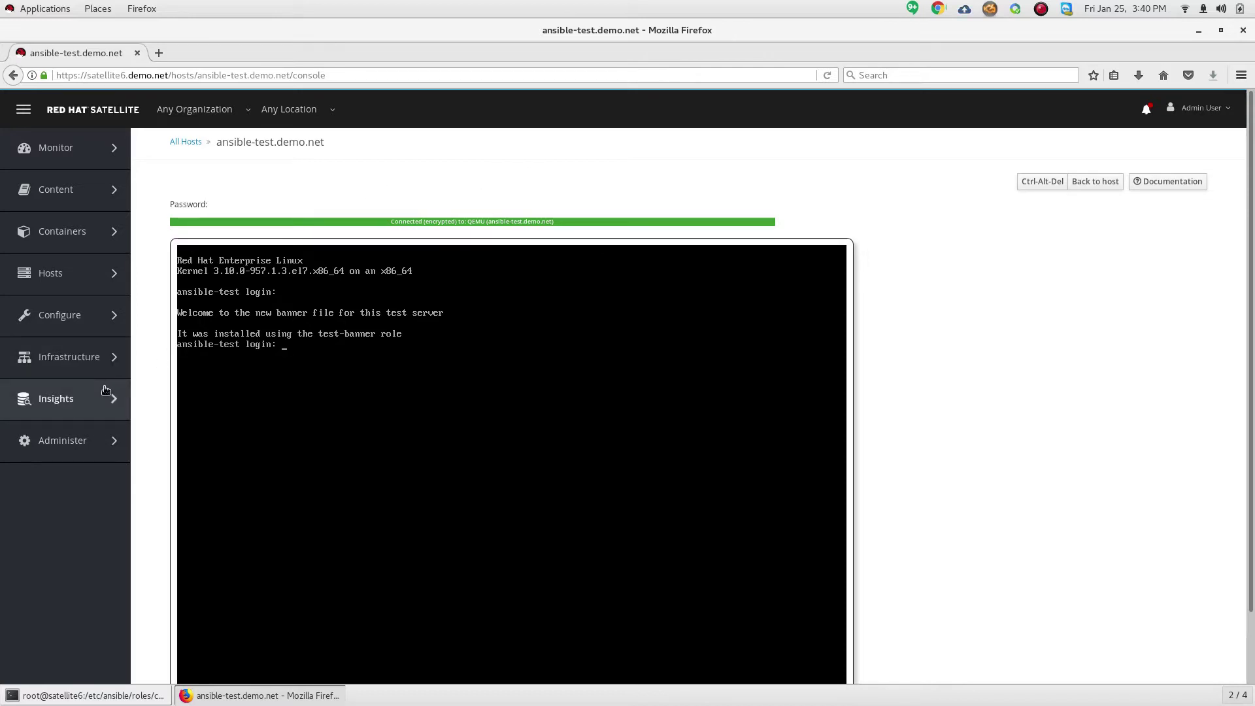
# Select every host in the list of all hosts and start scheduling a remote job for them
pyautogui.moveTo(68, 286)
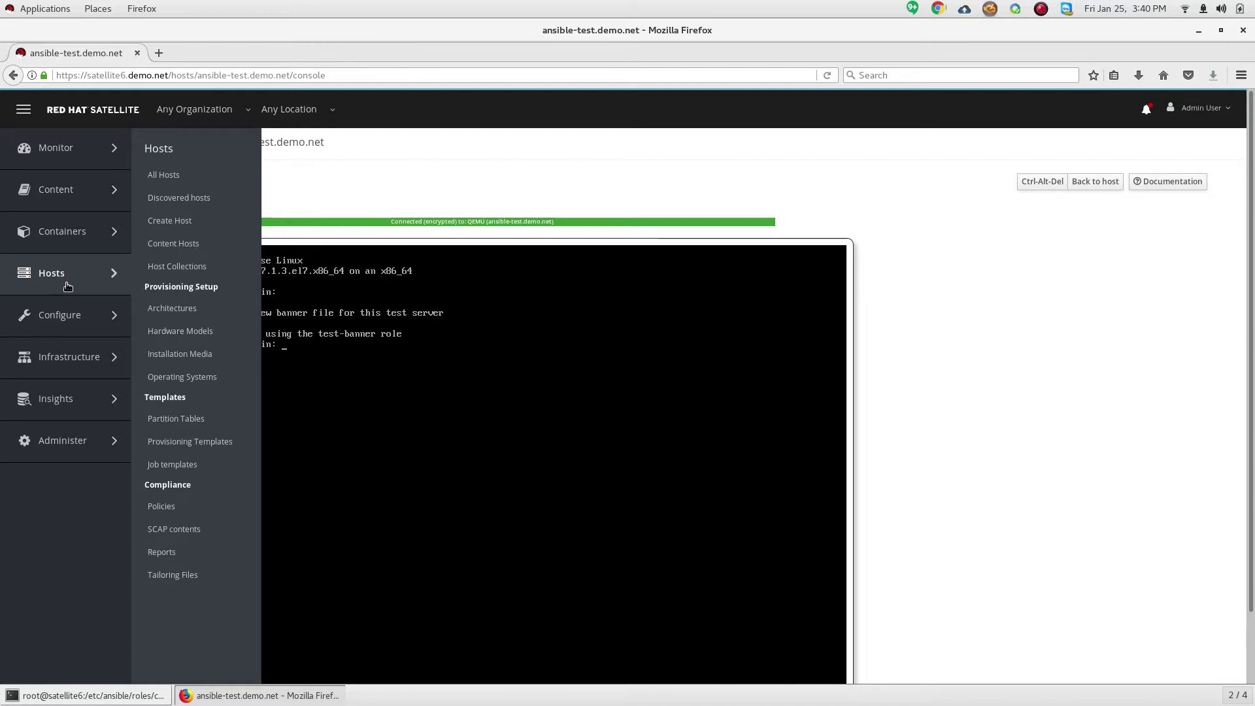
pyautogui.click(175, 175)
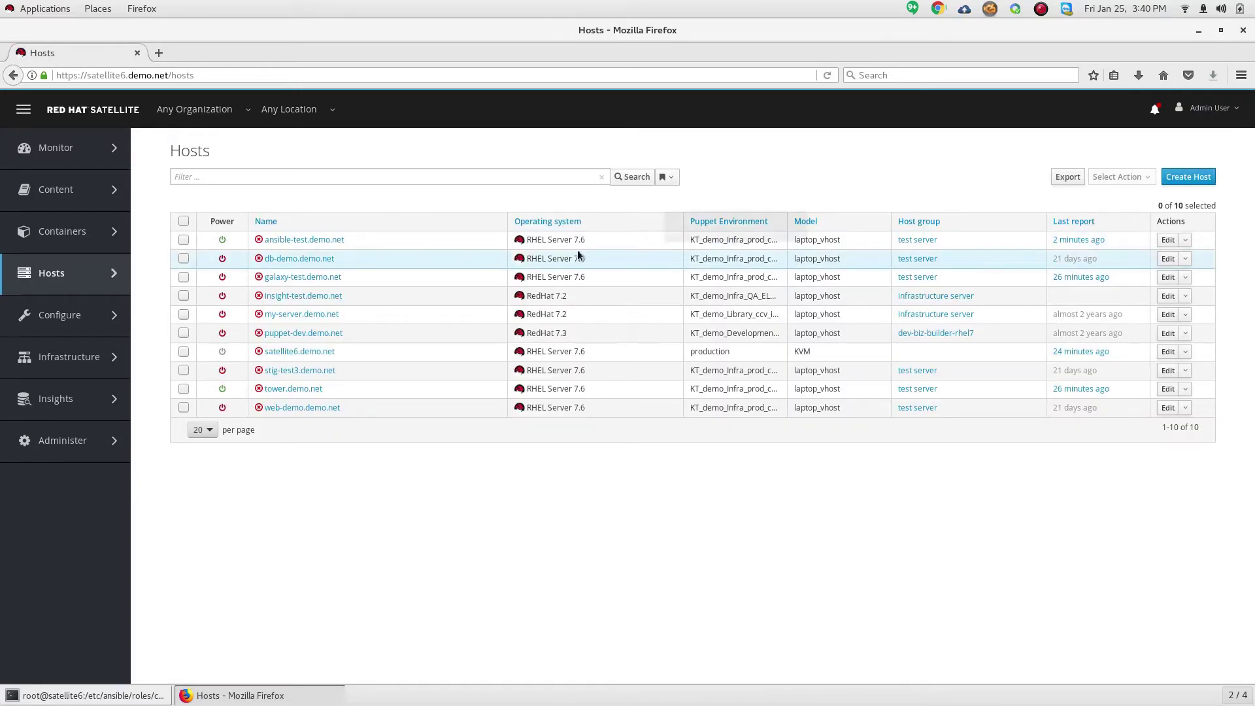
pyautogui.click(183, 239)
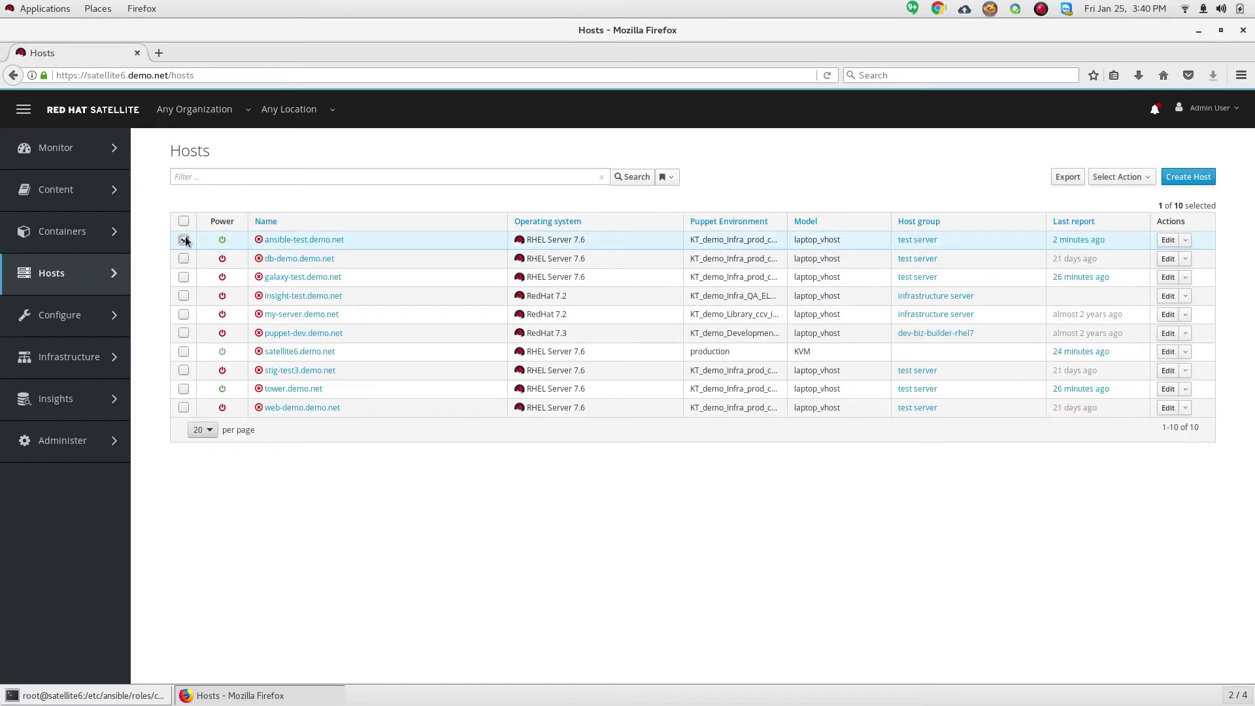
pyautogui.click(183, 221)
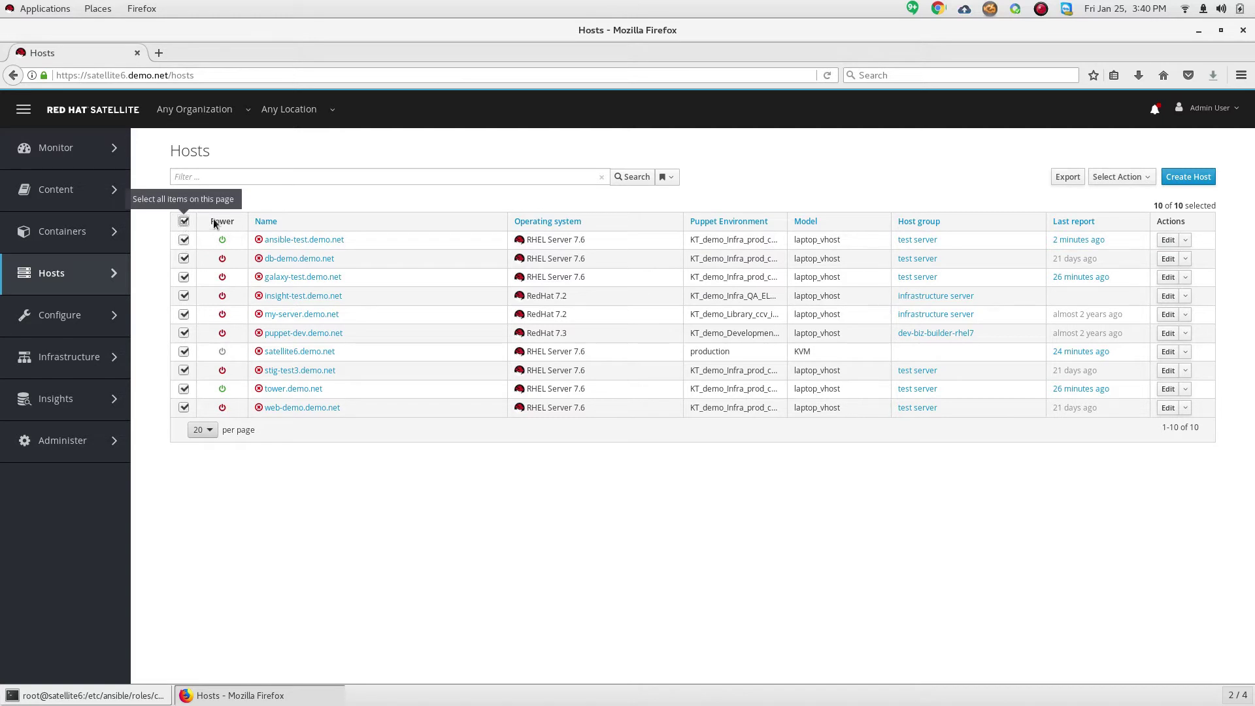
pyautogui.click(1147, 177)
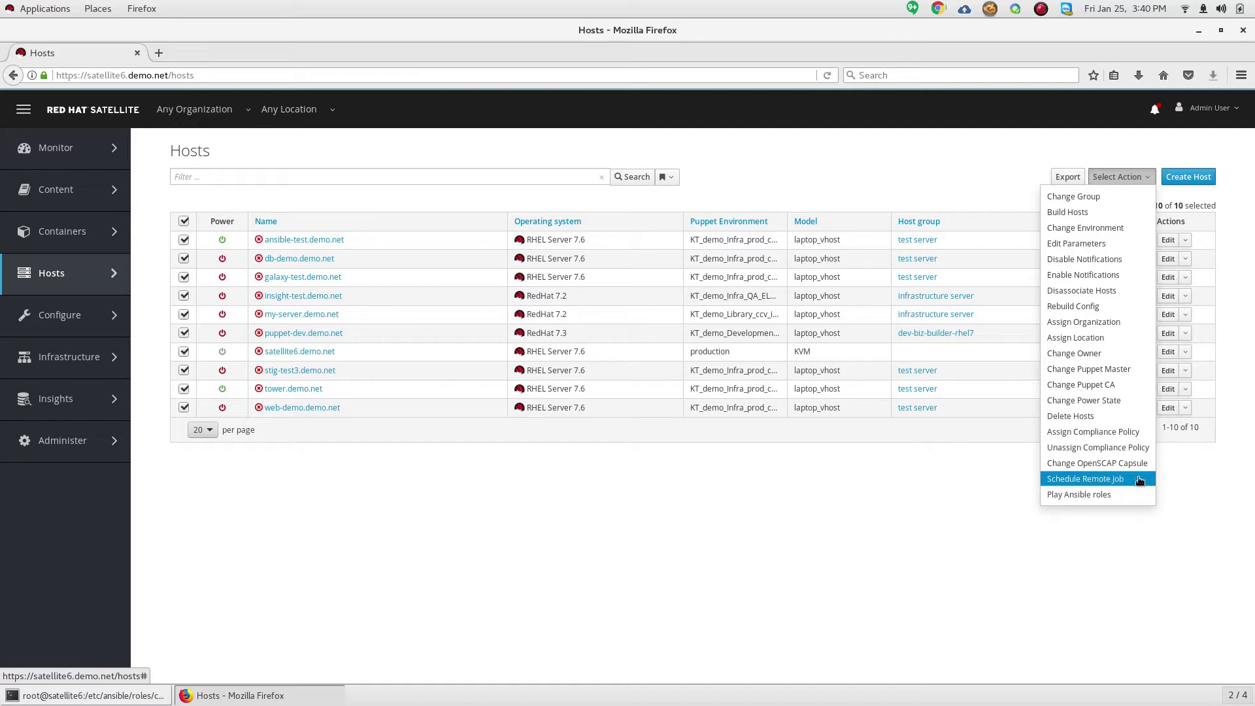
pyautogui.click(1115, 479)
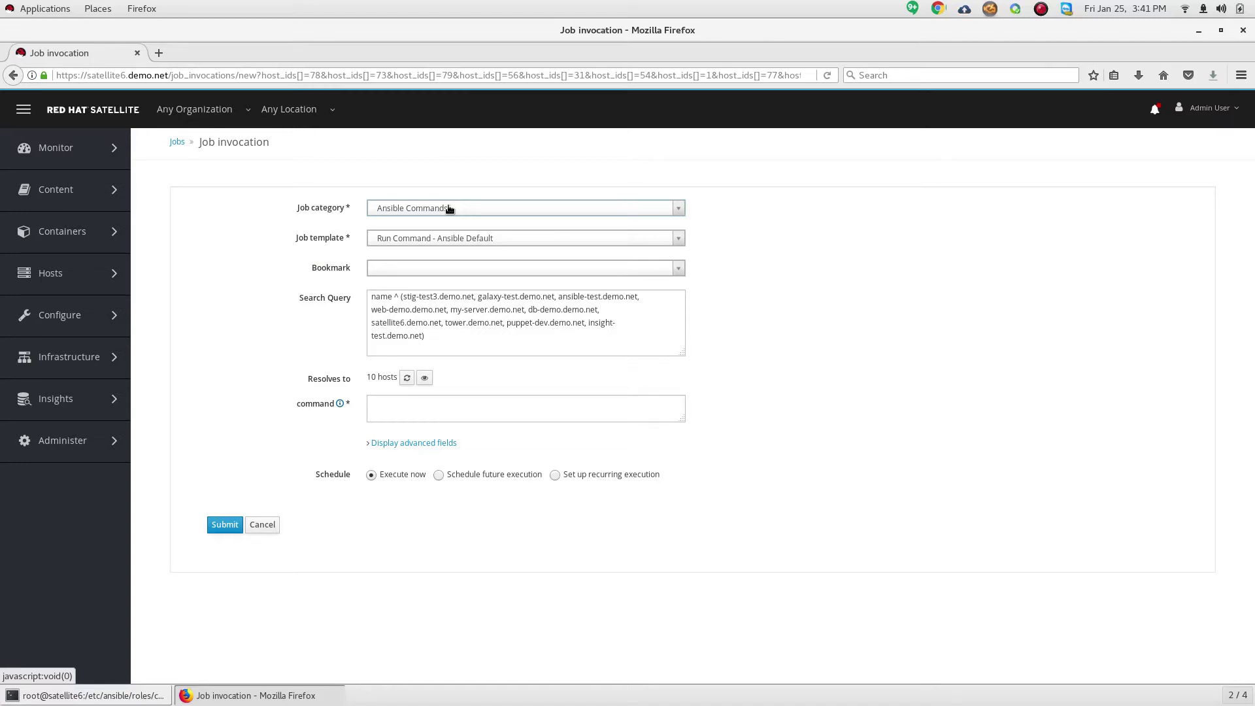
# Review the available job categories, keep Ansible Commands, and use % as the job's search query
pyautogui.click(448, 209)
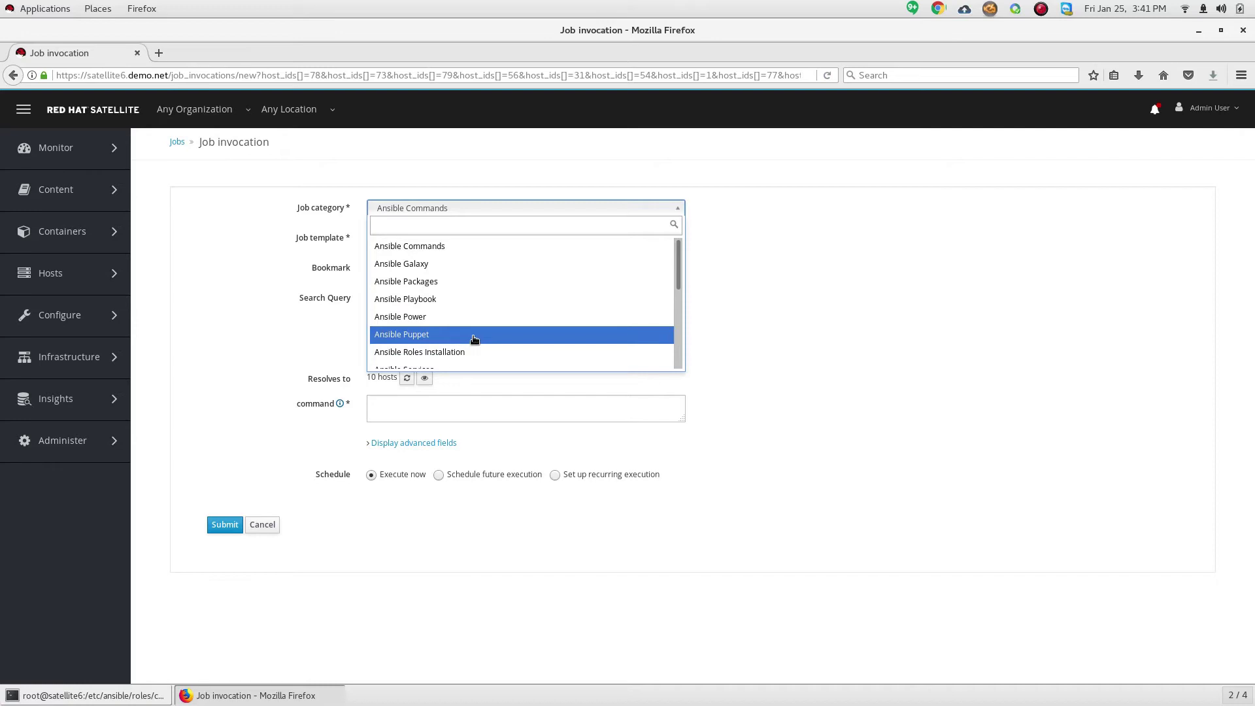
pyautogui.click(479, 303)
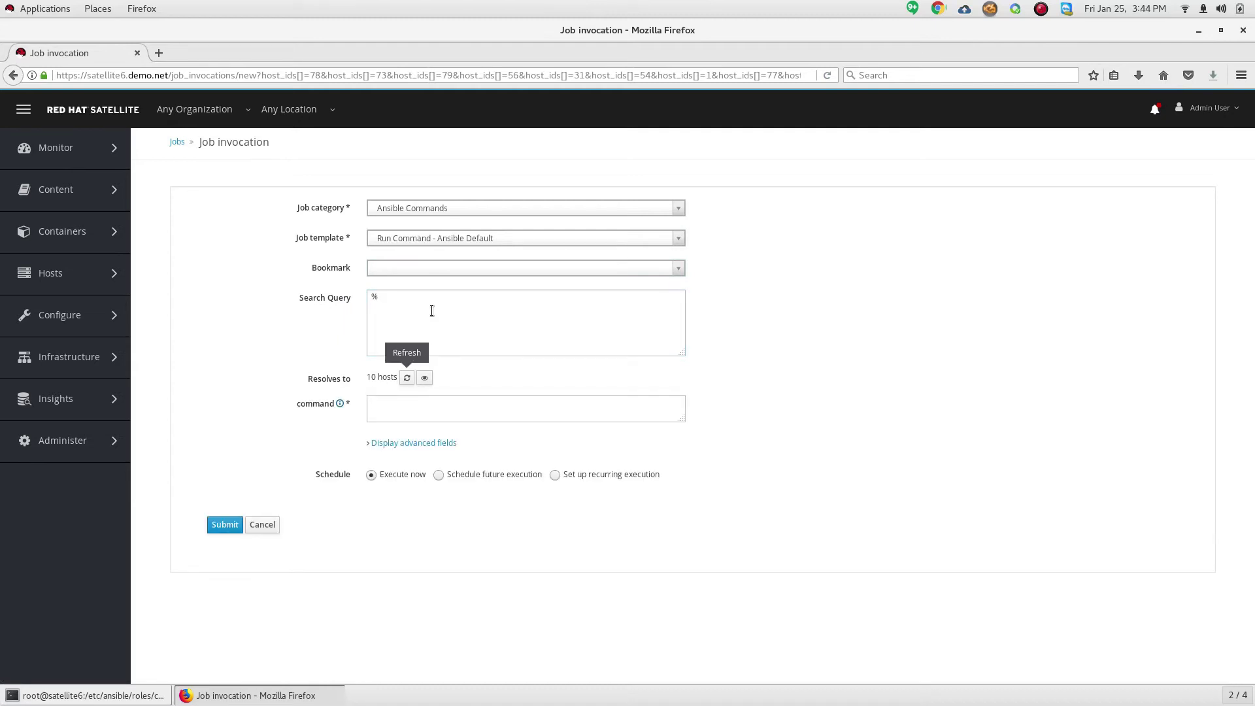
pyautogui.click(374, 300)
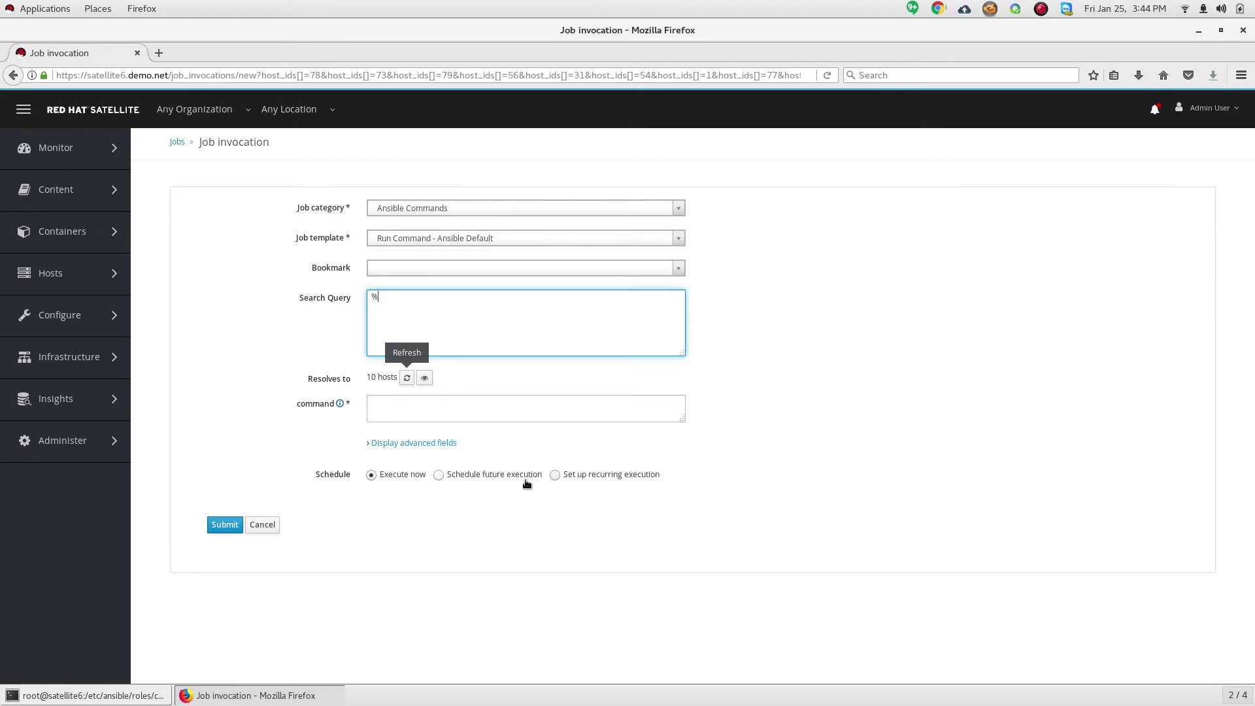
# Set the job up for recurring execution, repeating weekly on Monday and Wednesday
pyautogui.click(557, 475)
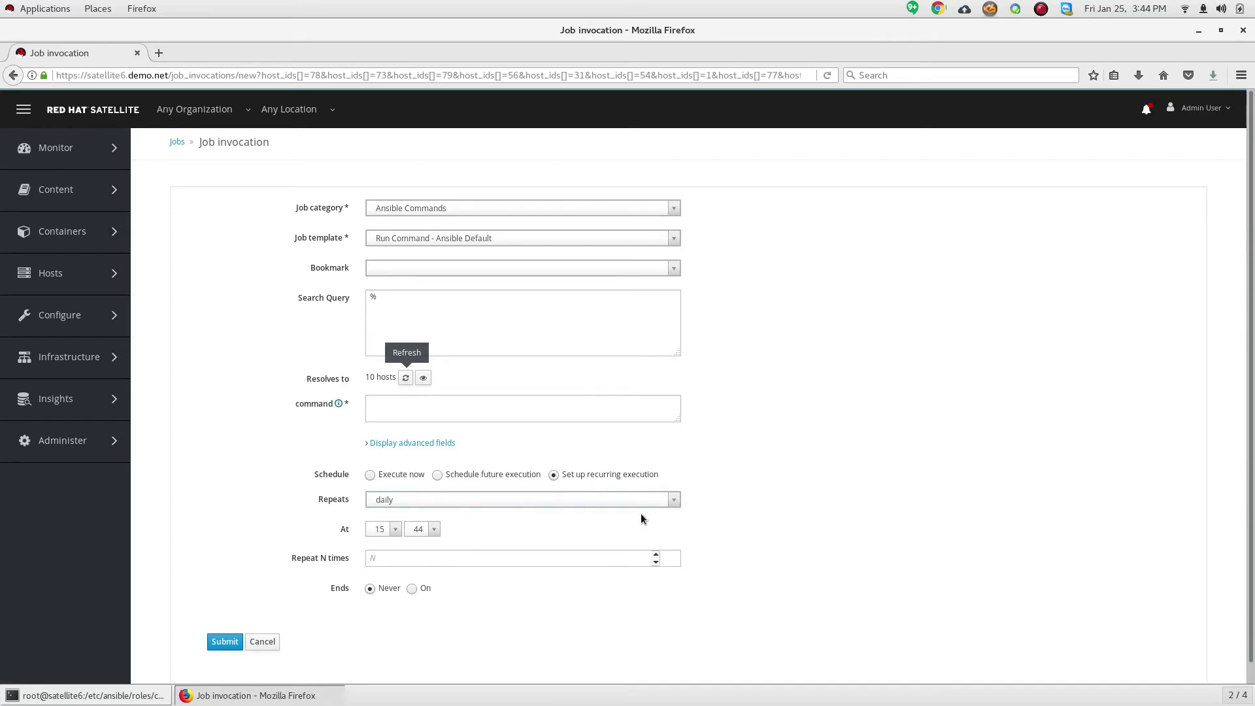
pyautogui.click(667, 500)
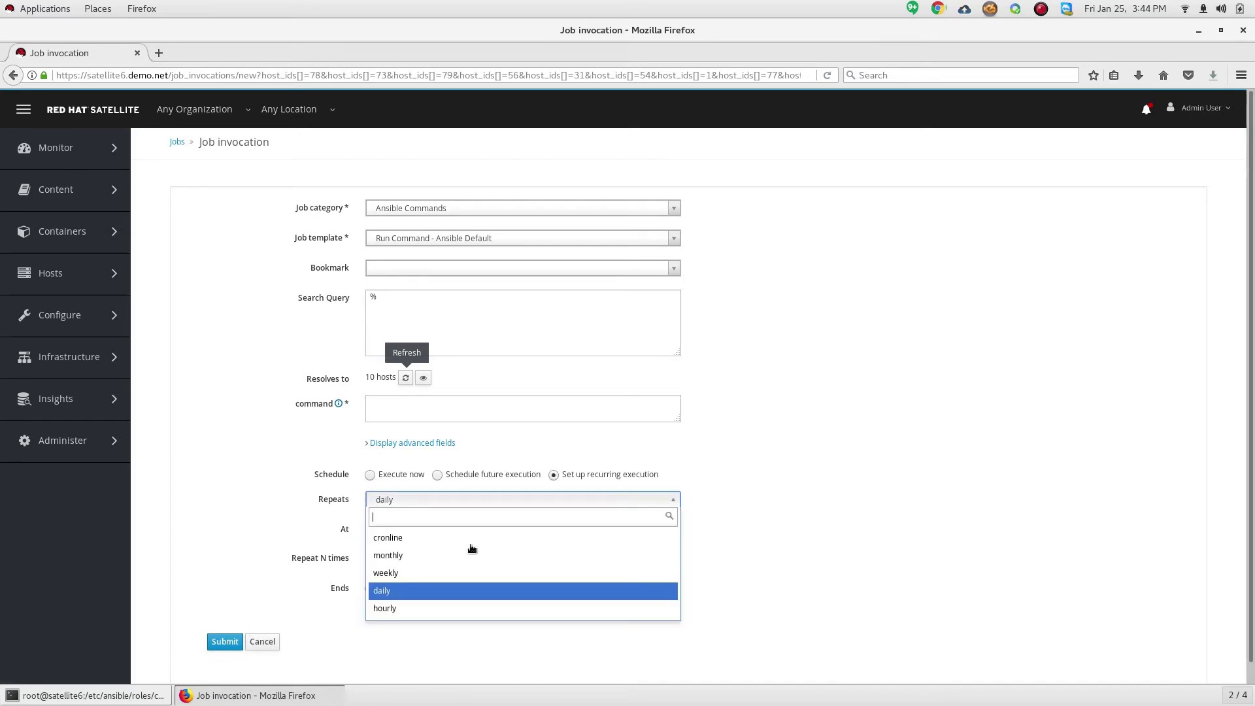
pyautogui.click(398, 575)
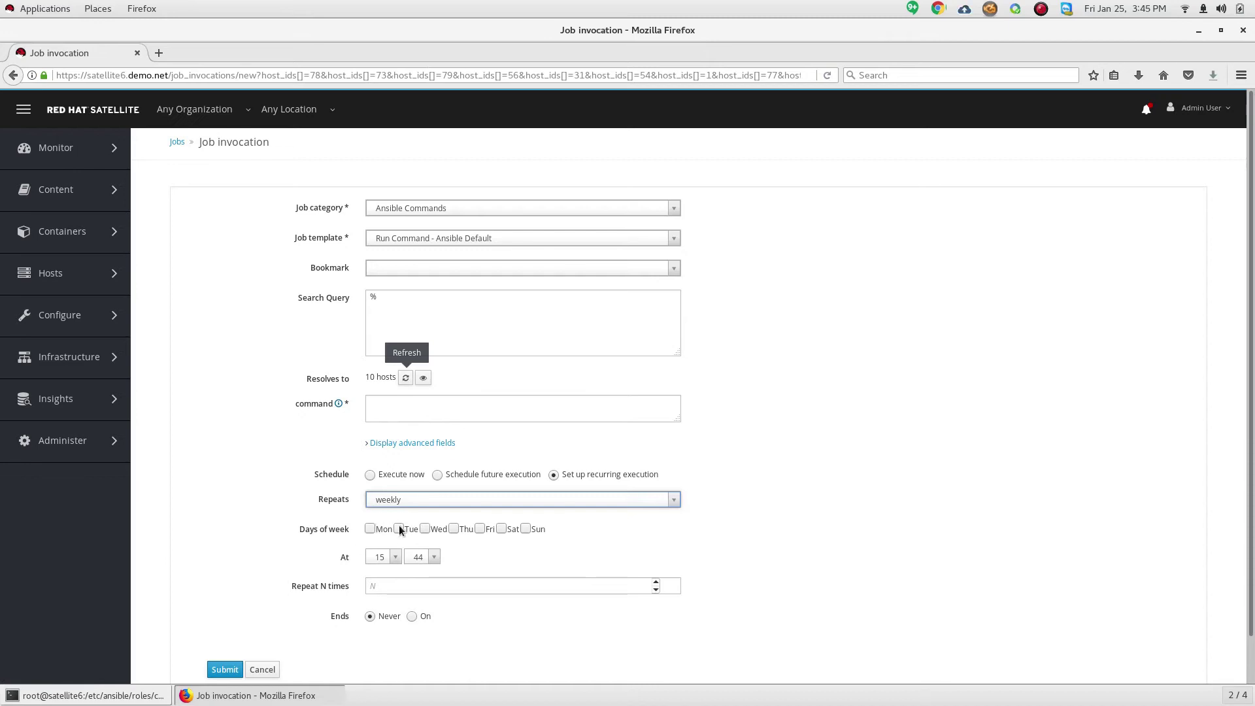
pyautogui.click(370, 529)
pyautogui.click(426, 529)
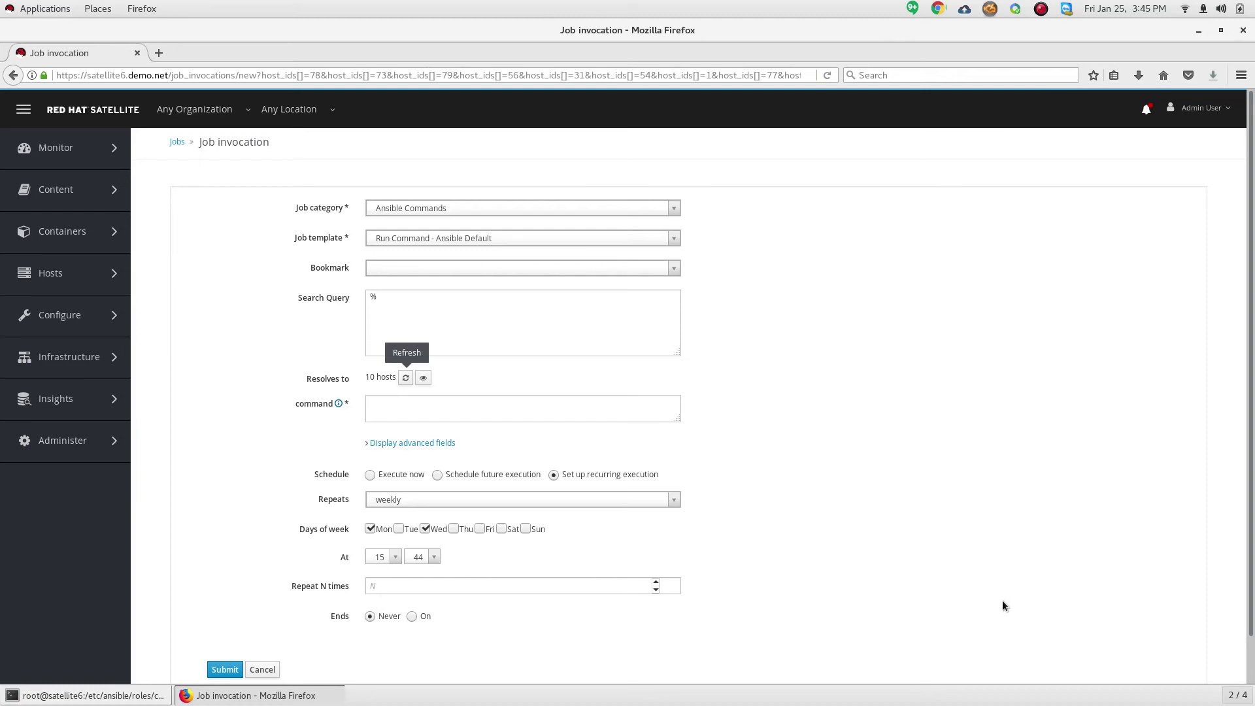
# Cancel the recurring job setup without submitting it and return to the list of all hosts
pyautogui.scroll(-2, 301, 528)
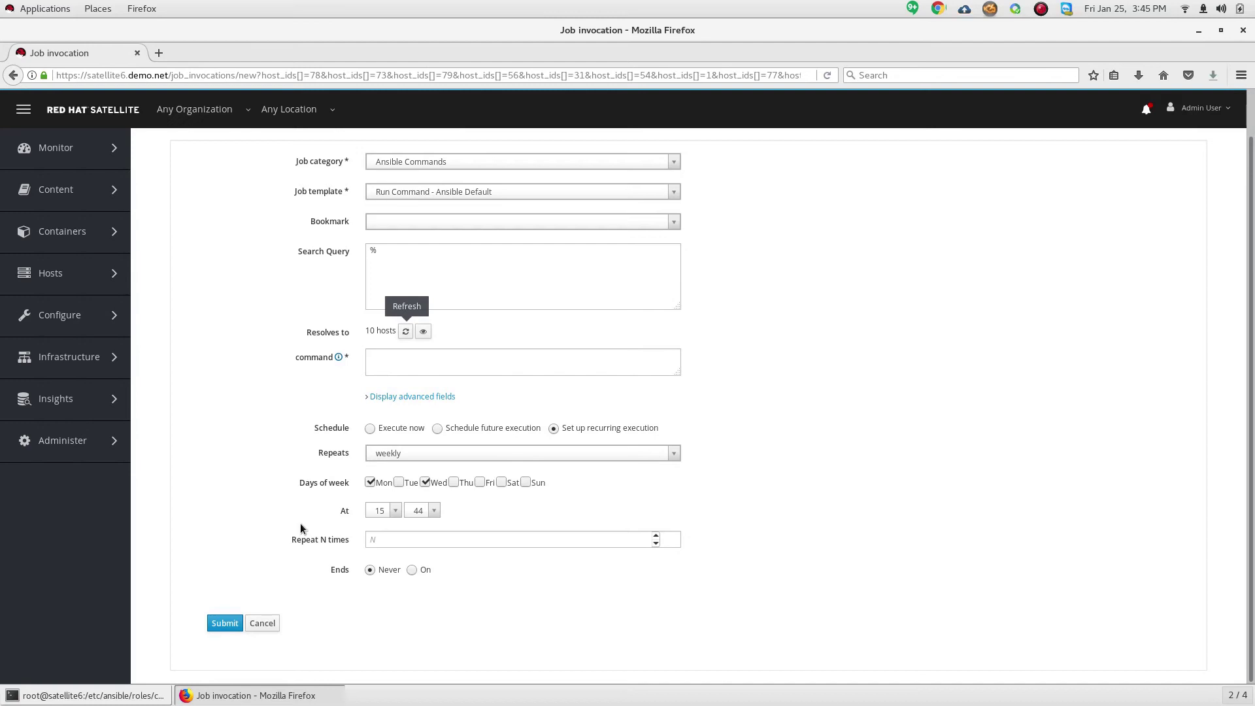
pyautogui.click(263, 624)
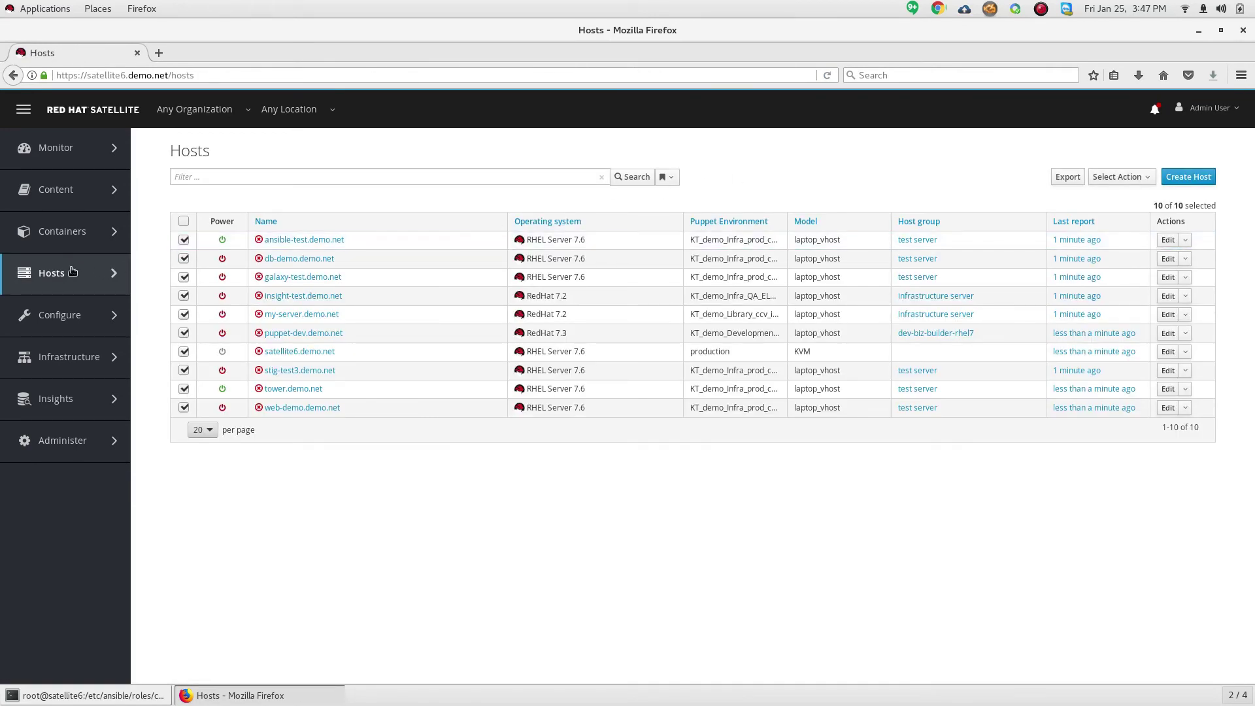
# Add the change-banner Ansible role to the test server host group and submit the change
pyautogui.moveTo(65, 274)
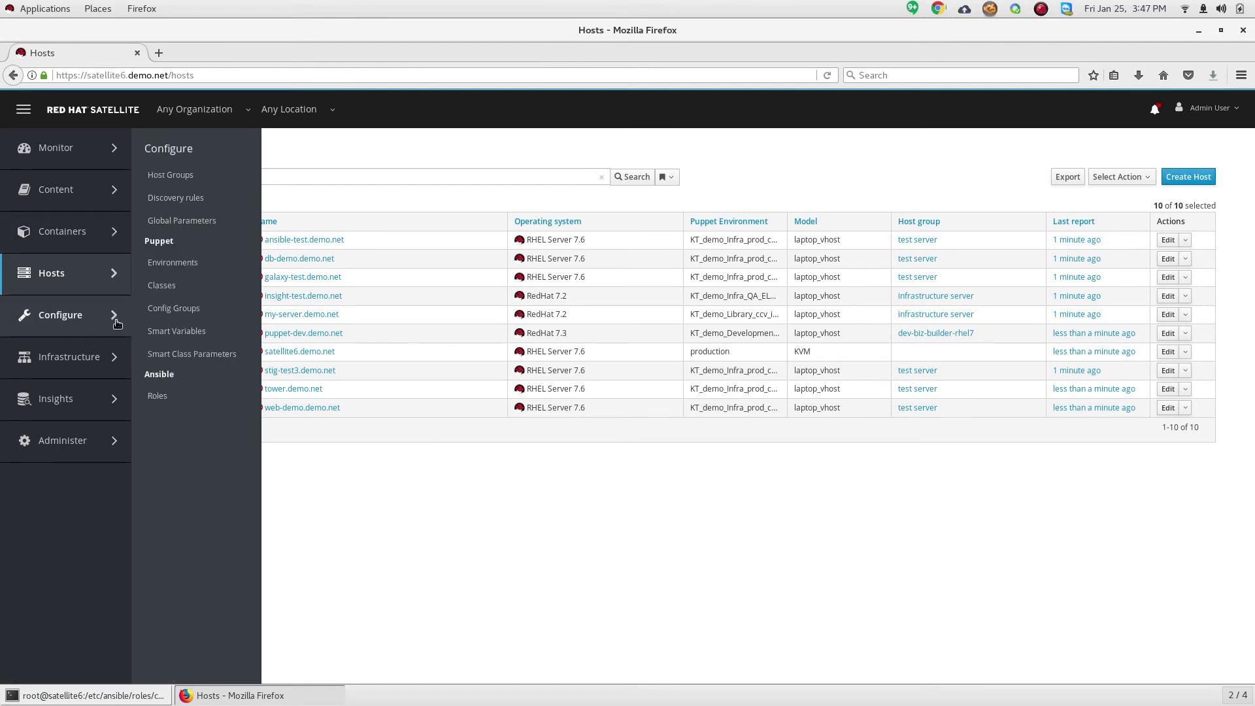
pyautogui.click(171, 175)
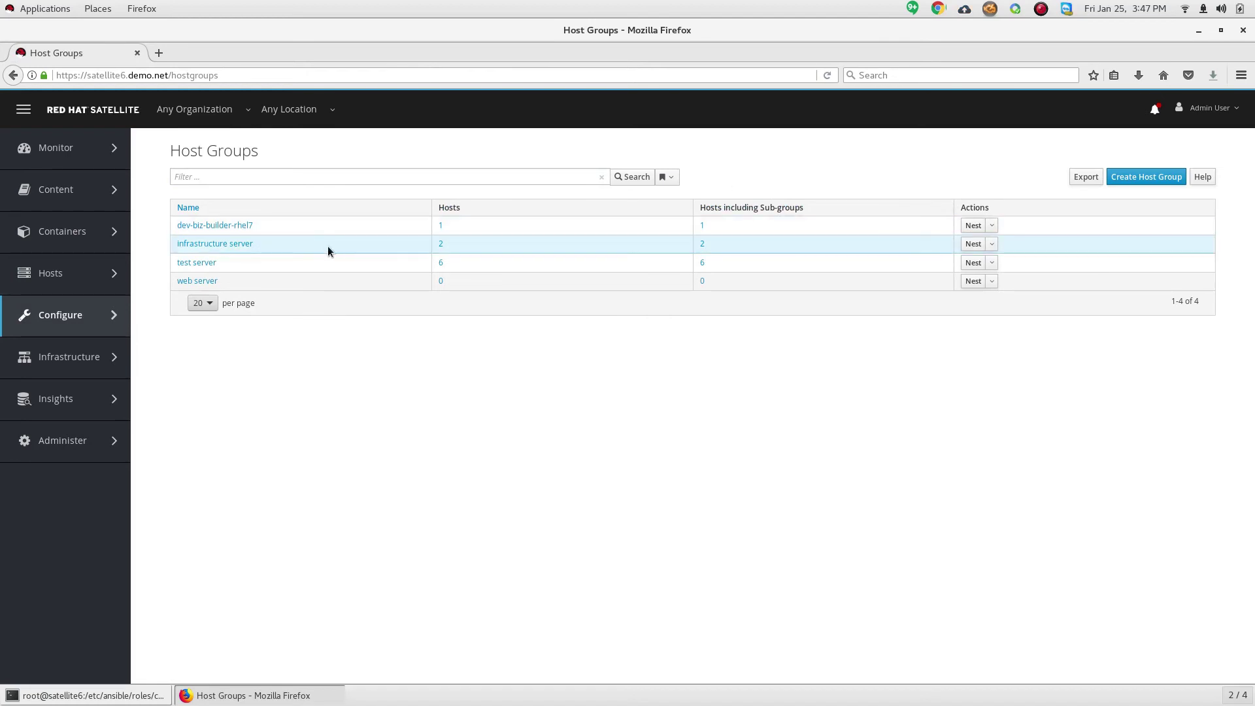
pyautogui.click(204, 264)
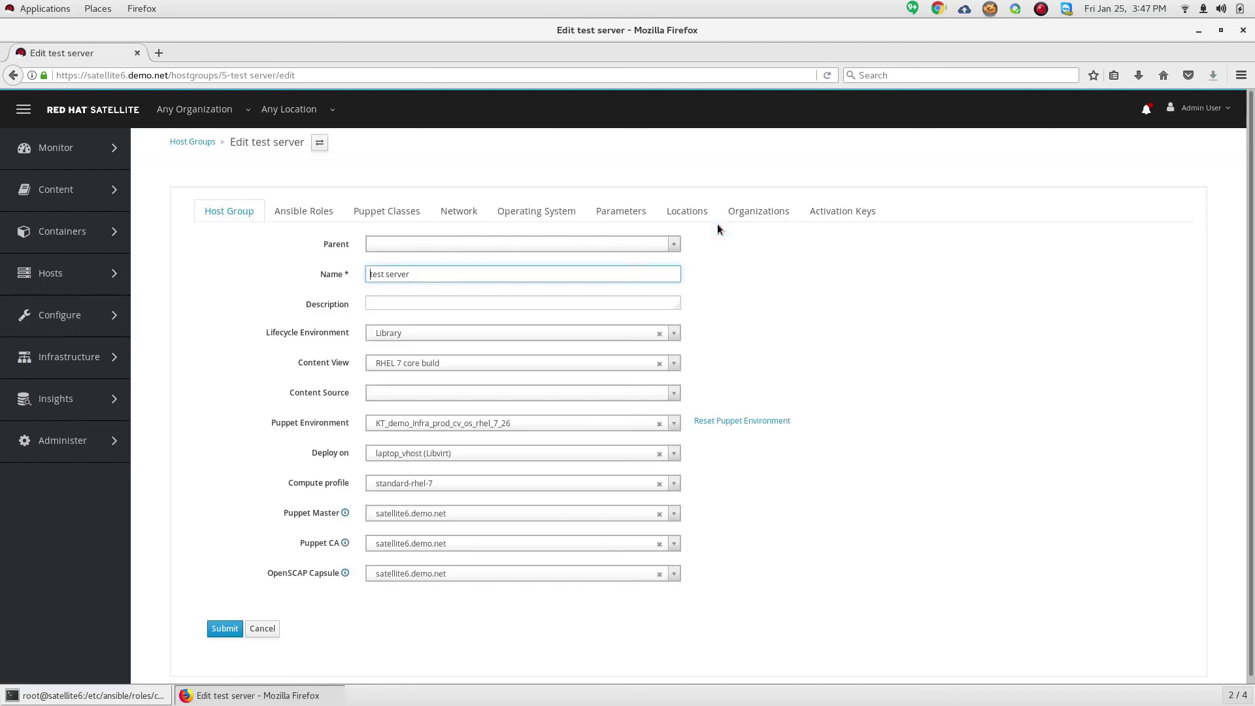
pyautogui.click(295, 211)
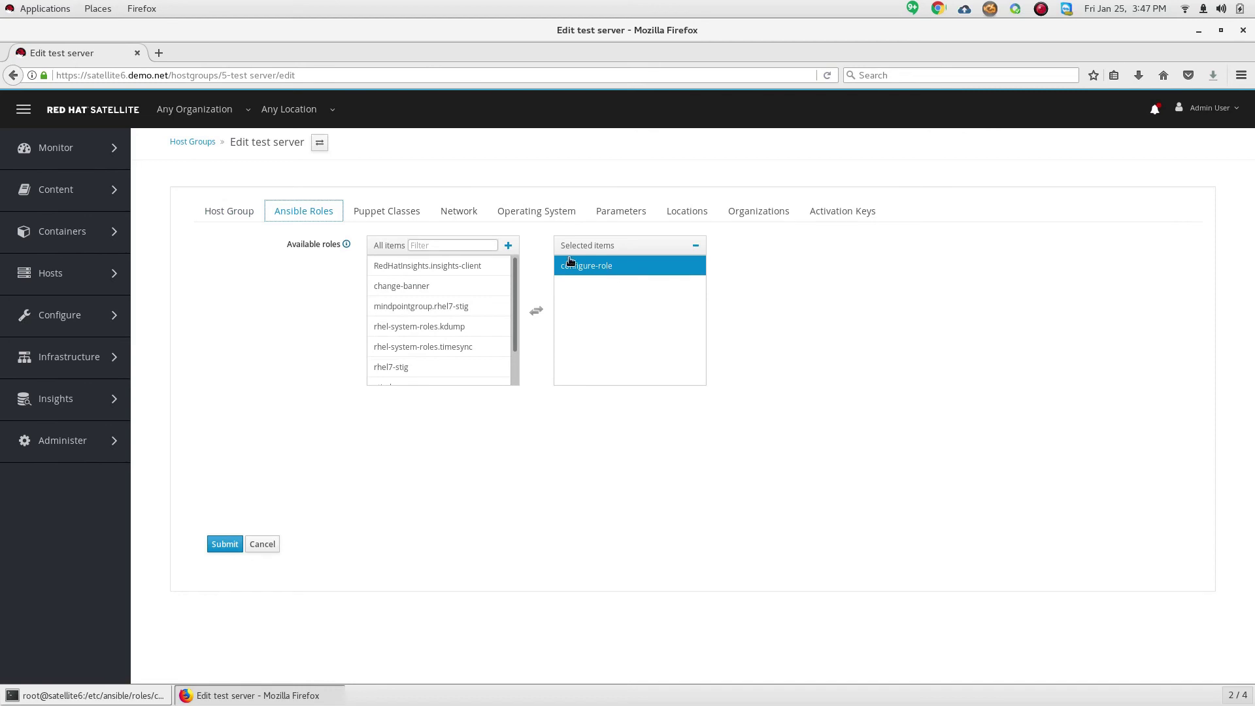
pyautogui.click(423, 287)
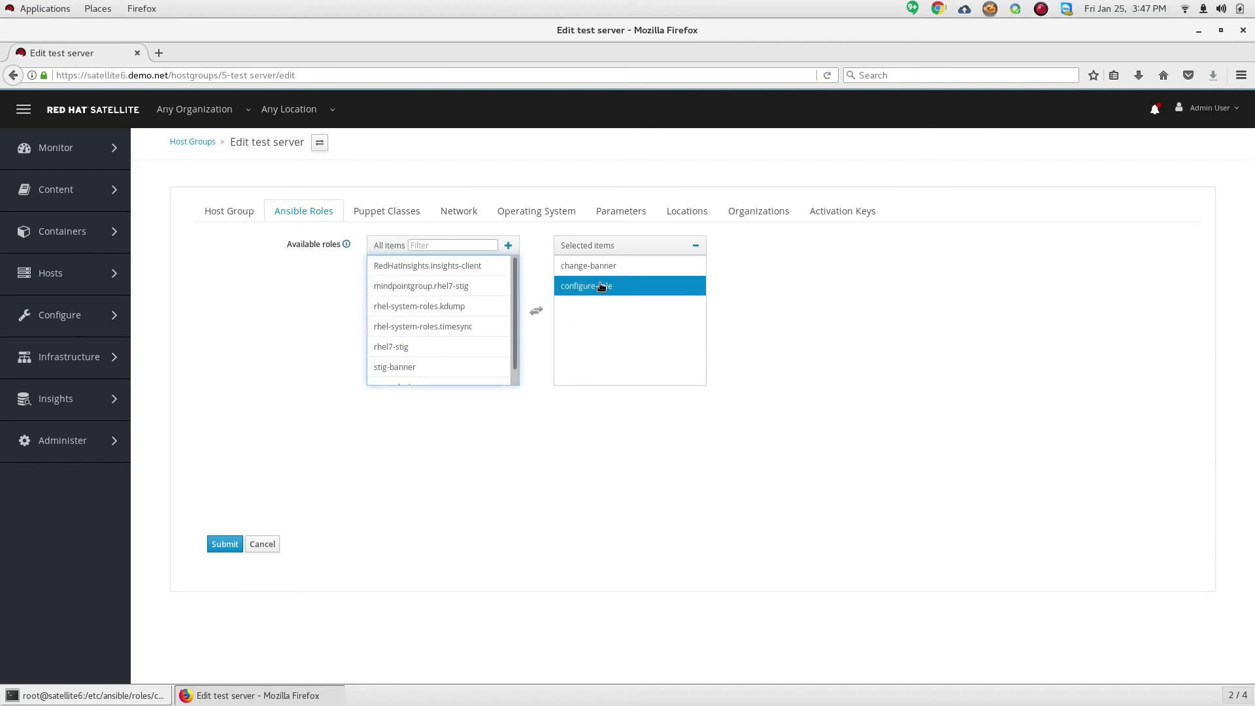
pyautogui.click(216, 548)
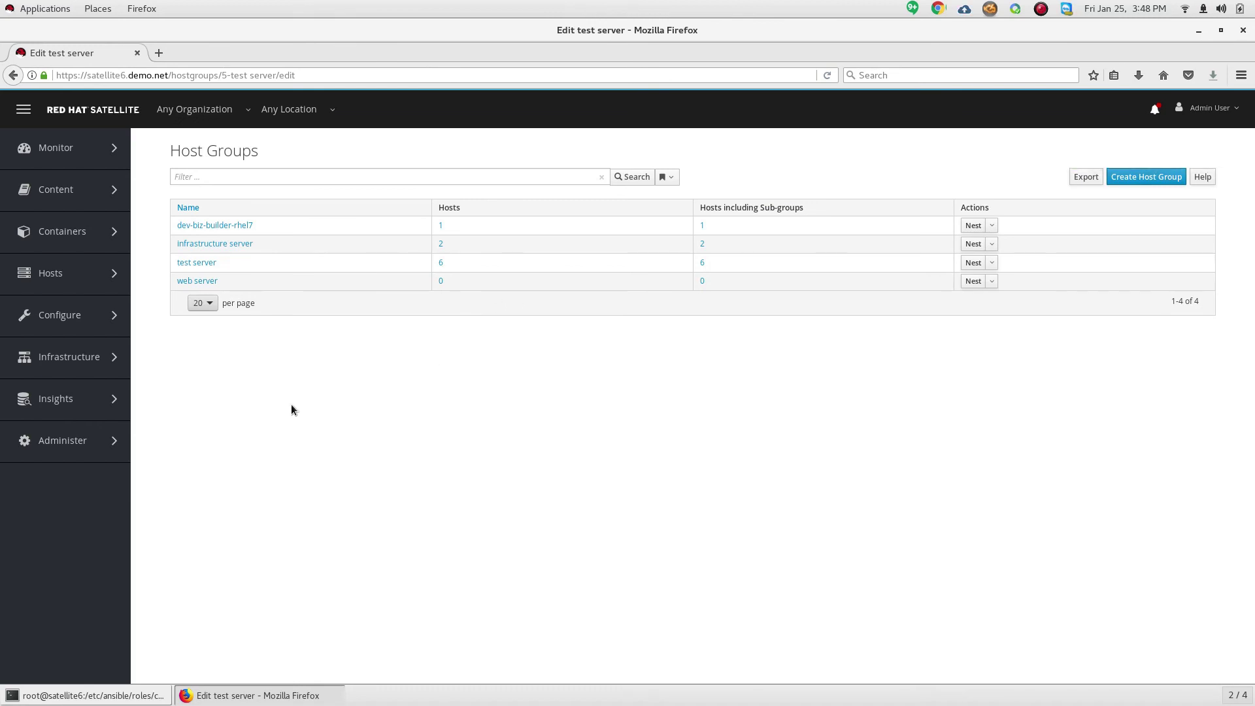
# Log out of the Satellite admin account
pyautogui.click(1229, 107)
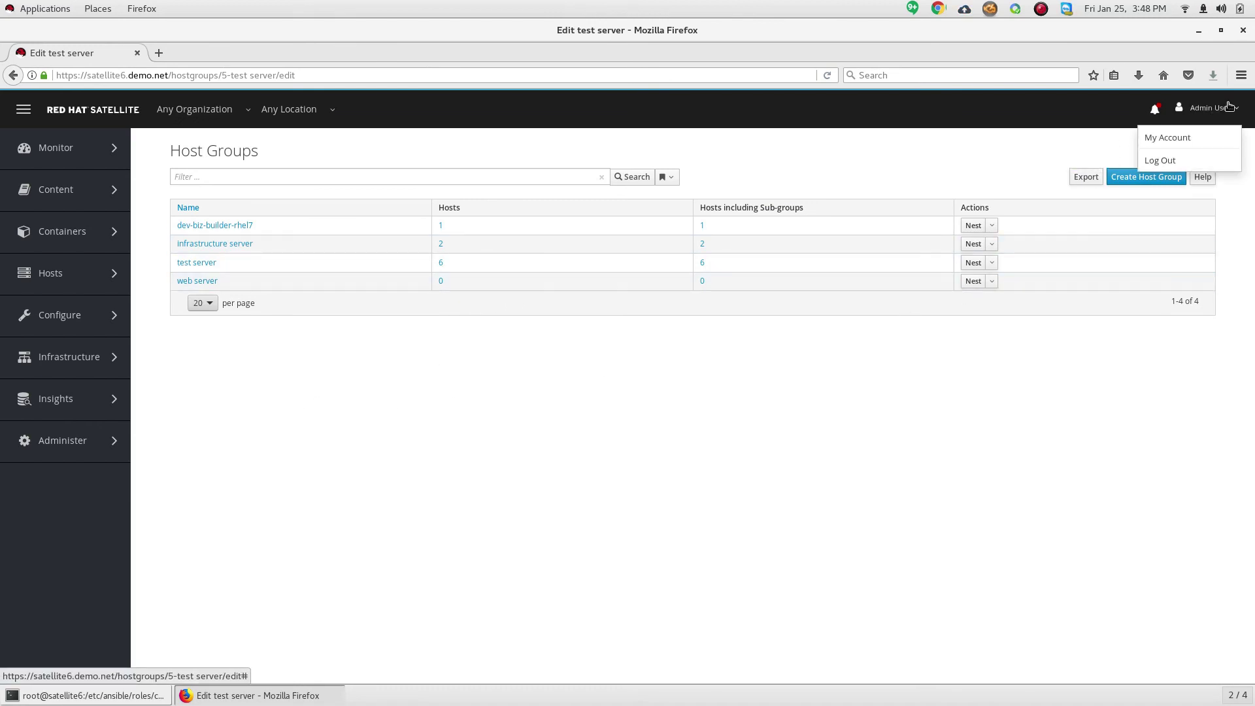
pyautogui.click(1186, 163)
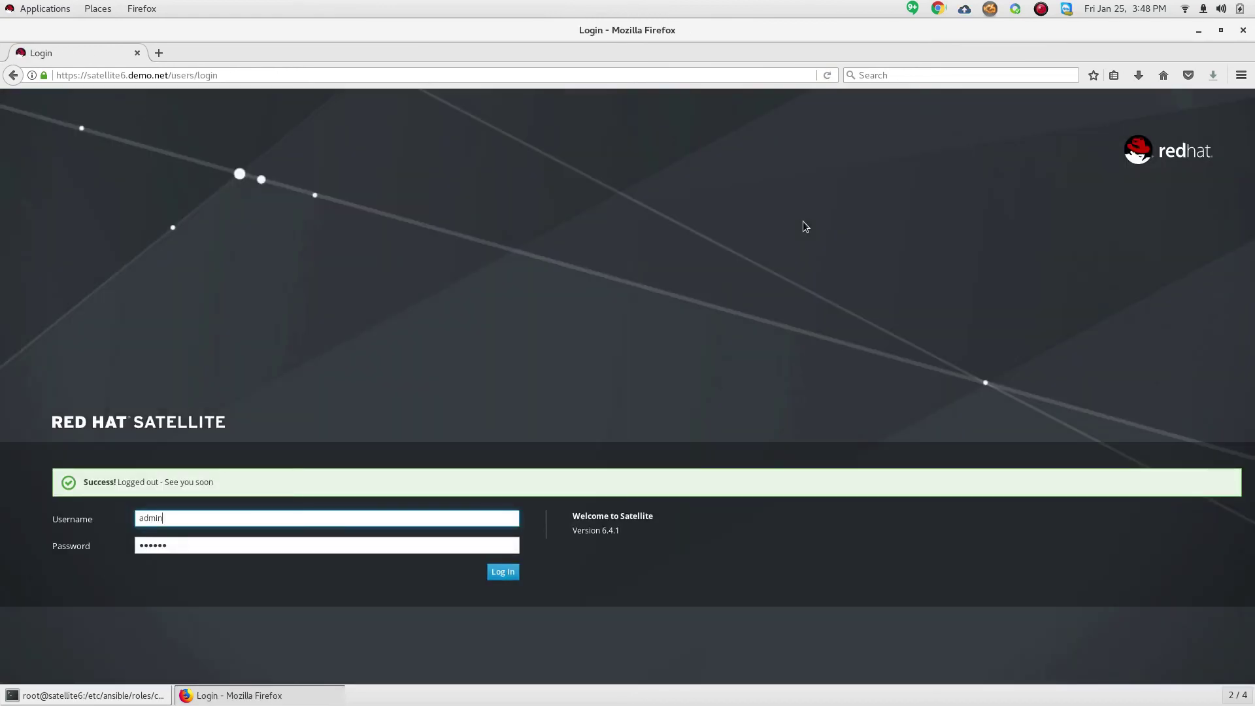